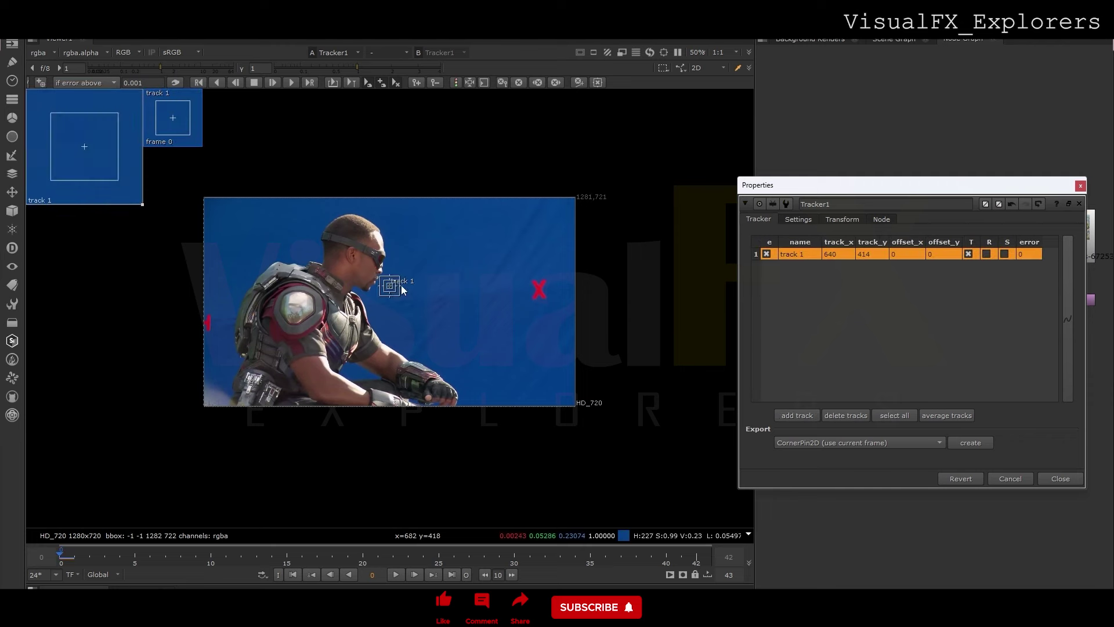
# Place track 1 on the centre of the red X marker on the blue screen
pyautogui.moveTo(398, 285)
pyautogui.mouseDown()
pyautogui.moveTo(542, 290)
pyautogui.moveTo(556, 308)
pyautogui.mouseUp()
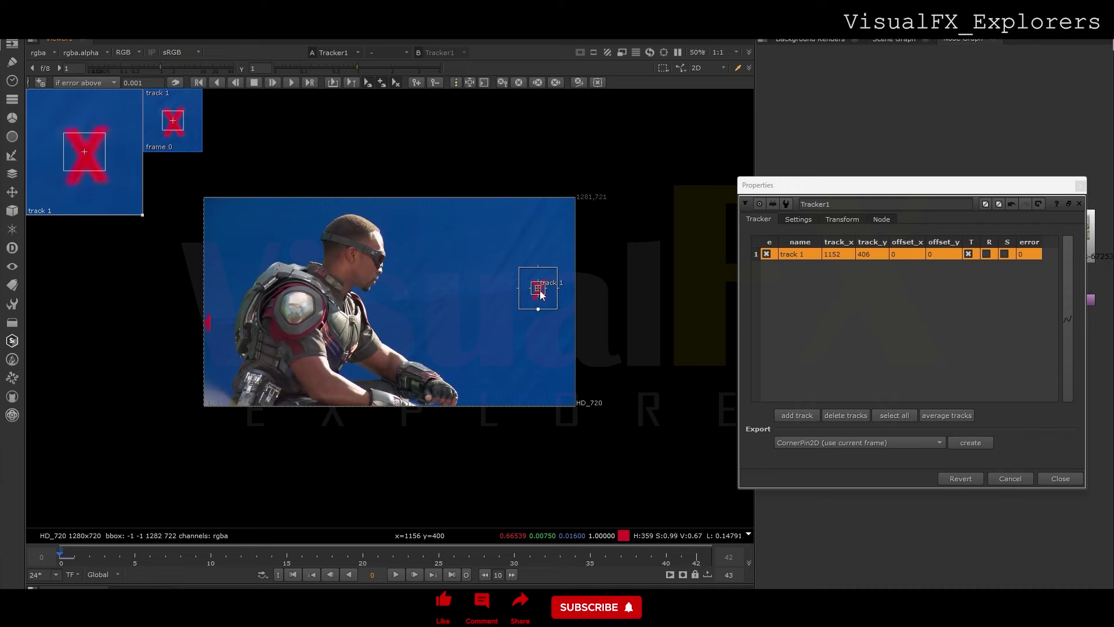
pyautogui.scroll(5, 541, 294)
pyautogui.moveTo(540, 294); pyautogui.dragTo(539, 290)
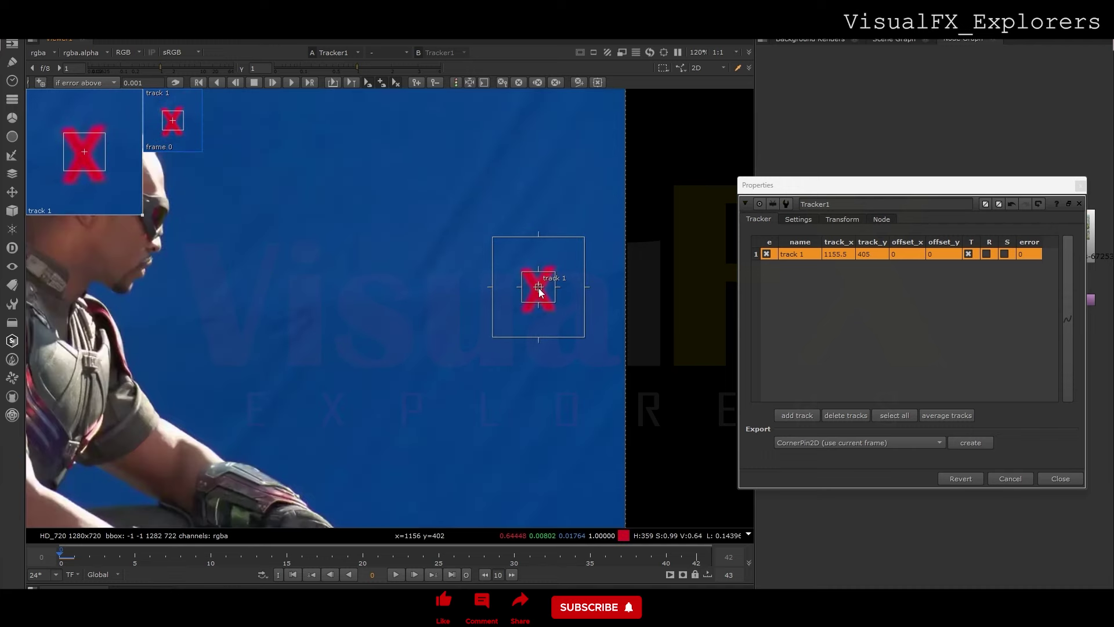
# Track the red X marker forward through the whole clip and return to the first frame
pyautogui.click(294, 83)
pyautogui.scroll(-5, 408, 342)
pyautogui.click(293, 574)
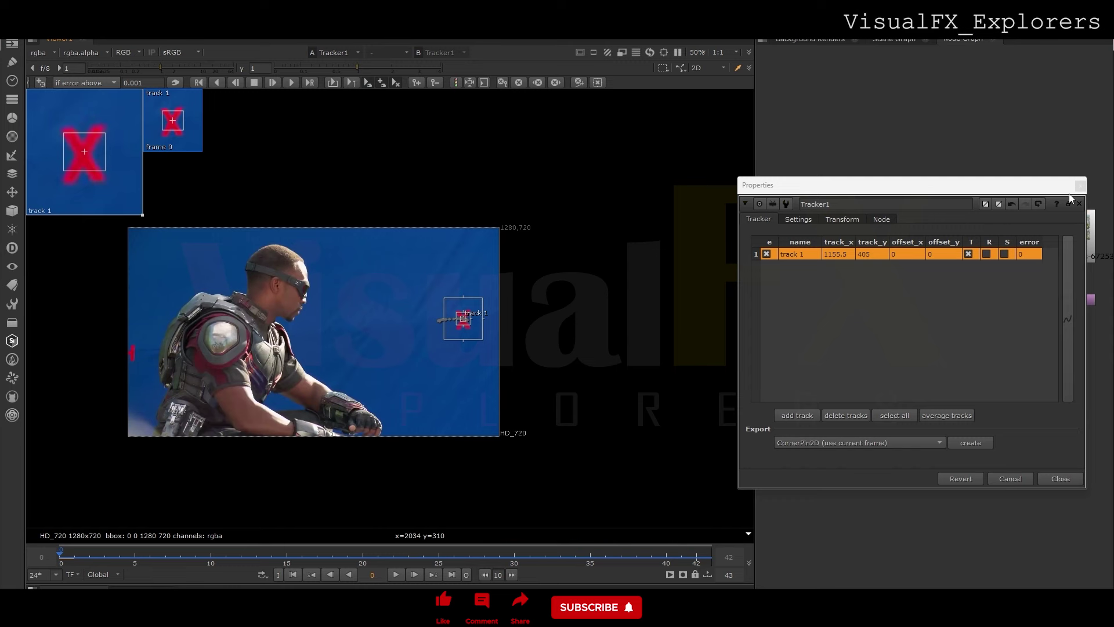
# Set the tracker's transform to match-move and close its properties
pyautogui.click(848, 220)
pyautogui.click(842, 235)
pyautogui.click(840, 273)
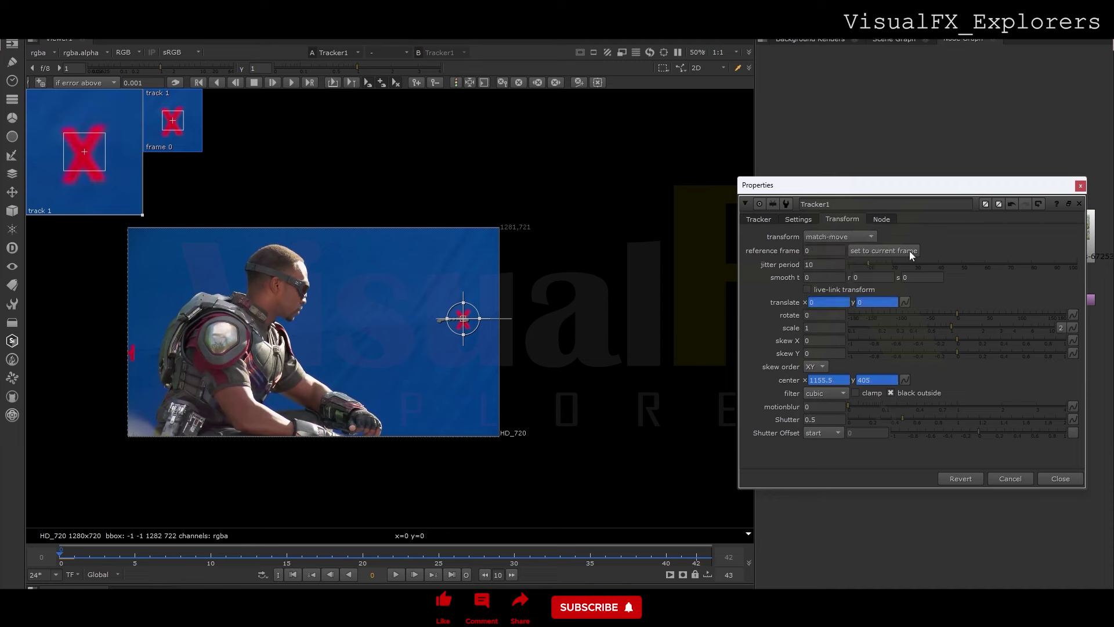
pyautogui.click(1079, 186)
# Detach Tracker1 from the Read1 branch, park it above Read2, and lower the Viewer node to make room
pyautogui.moveTo(923, 317); pyautogui.dragTo(1001, 234)
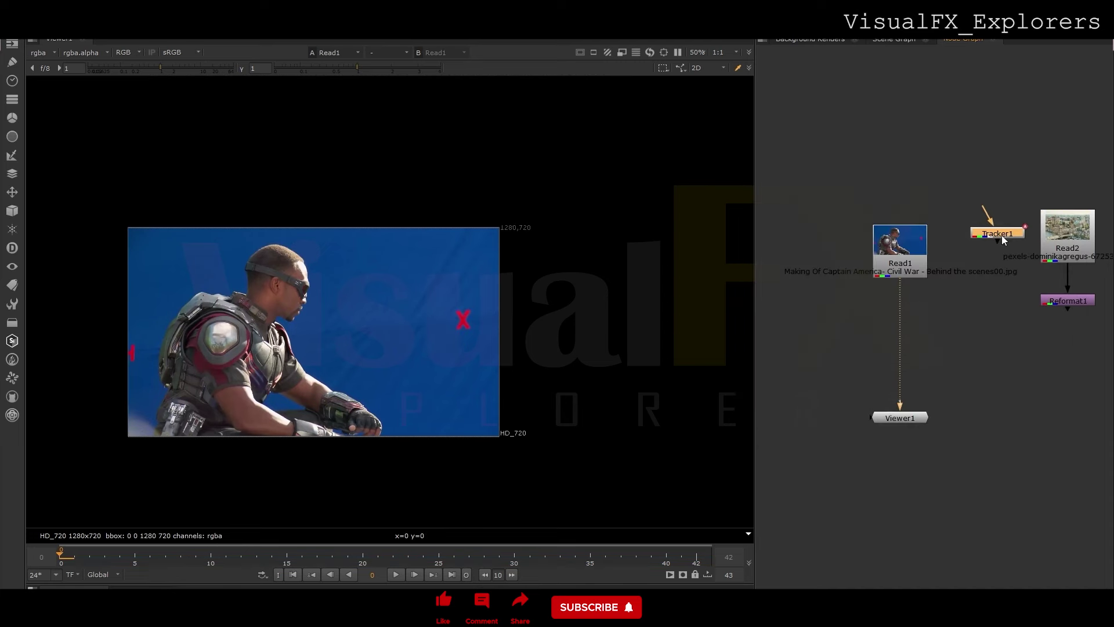
pyautogui.moveTo(1025, 172); pyautogui.dragTo(1028, 162)
pyautogui.moveTo(914, 423); pyautogui.dragTo(915, 432)
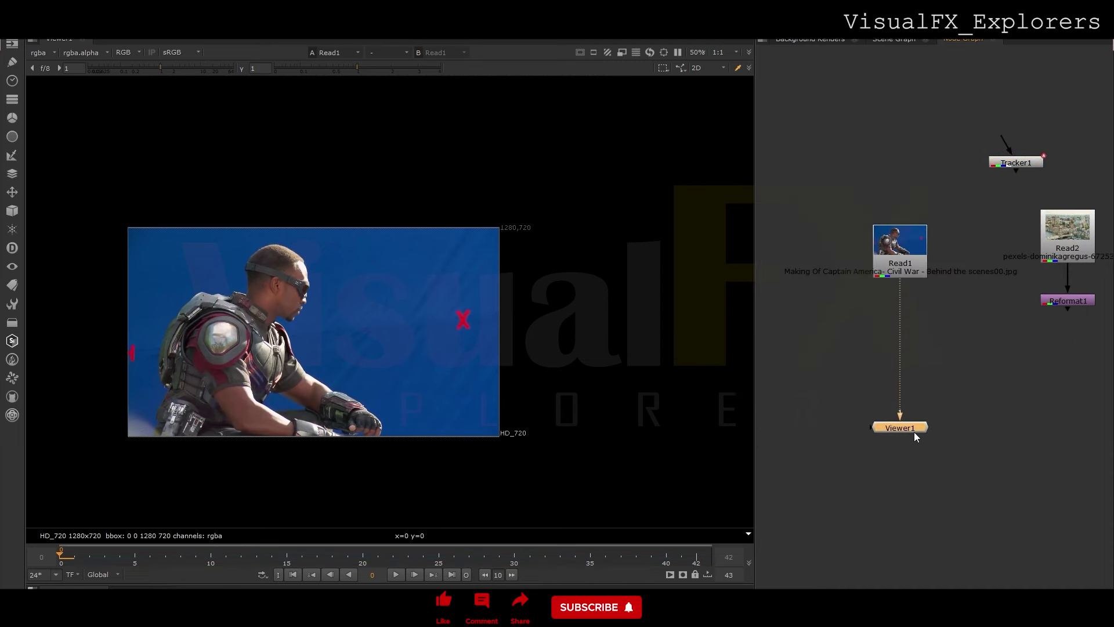
# Insert a Denoise node between Read1 and the Viewer
pyautogui.press('Tab')
pyautogui.write('deno')
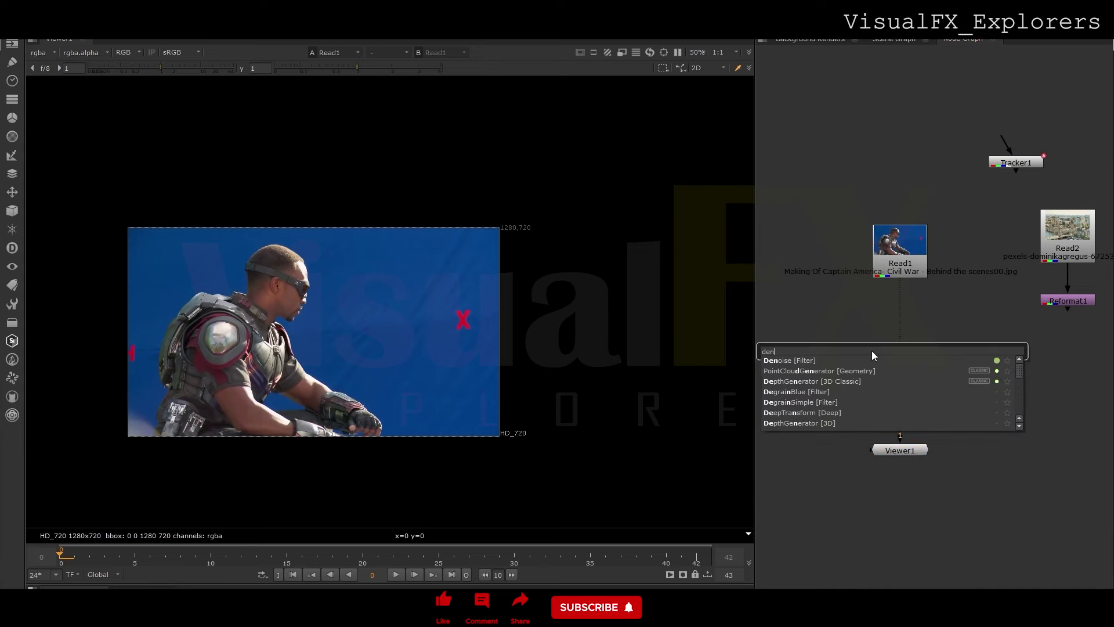
pyautogui.click(837, 361)
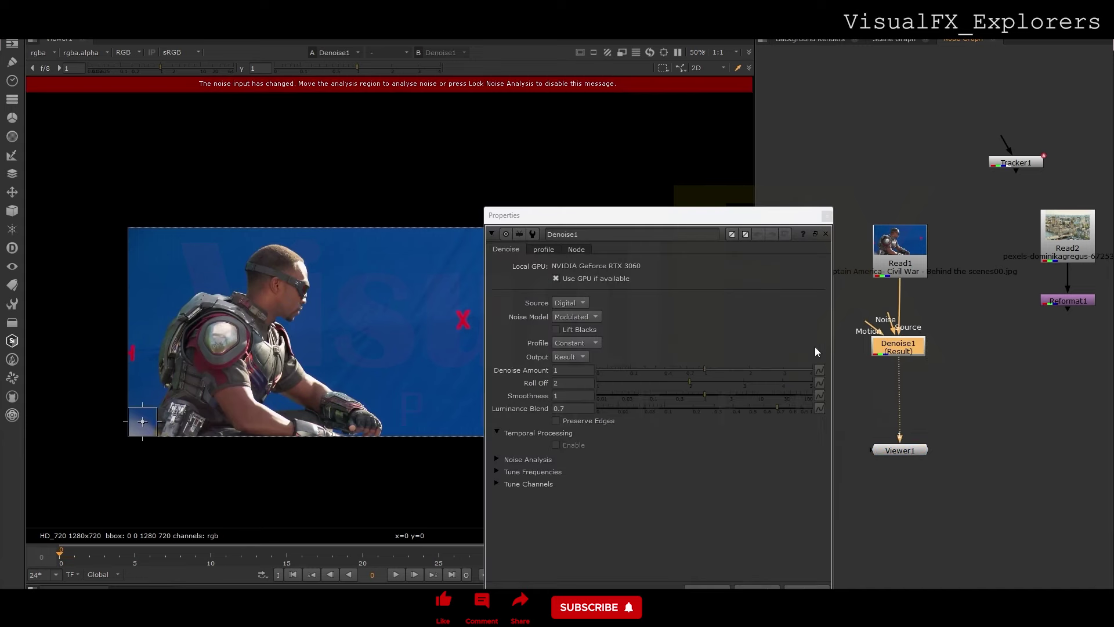
# Move the noise analysis region onto the clean blue screen beside the actor's face and set Denoise Amount to 3
pyautogui.moveTo(142, 422); pyautogui.dragTo(399, 281)
pyautogui.doubleClick(556, 369)
pyautogui.write('3')
pyautogui.press('Return')
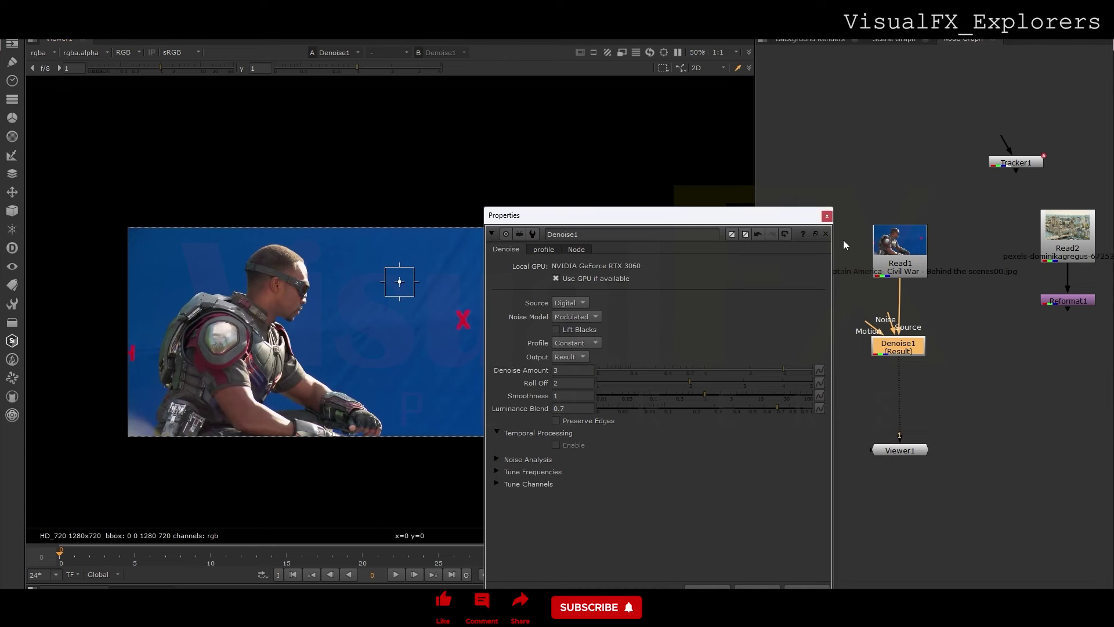
pyautogui.click(826, 216)
# Add an IBKColour node and insert it between Denoise1 and the Viewer
pyautogui.moveTo(910, 453); pyautogui.dragTo(908, 500)
pyautogui.moveTo(900, 349); pyautogui.dragTo(902, 351)
pyautogui.moveTo(911, 500); pyautogui.dragTo(908, 509)
pyautogui.click(867, 434)
pyautogui.press('Tab')
pyautogui.write('ibk')
pyautogui.click(821, 438)
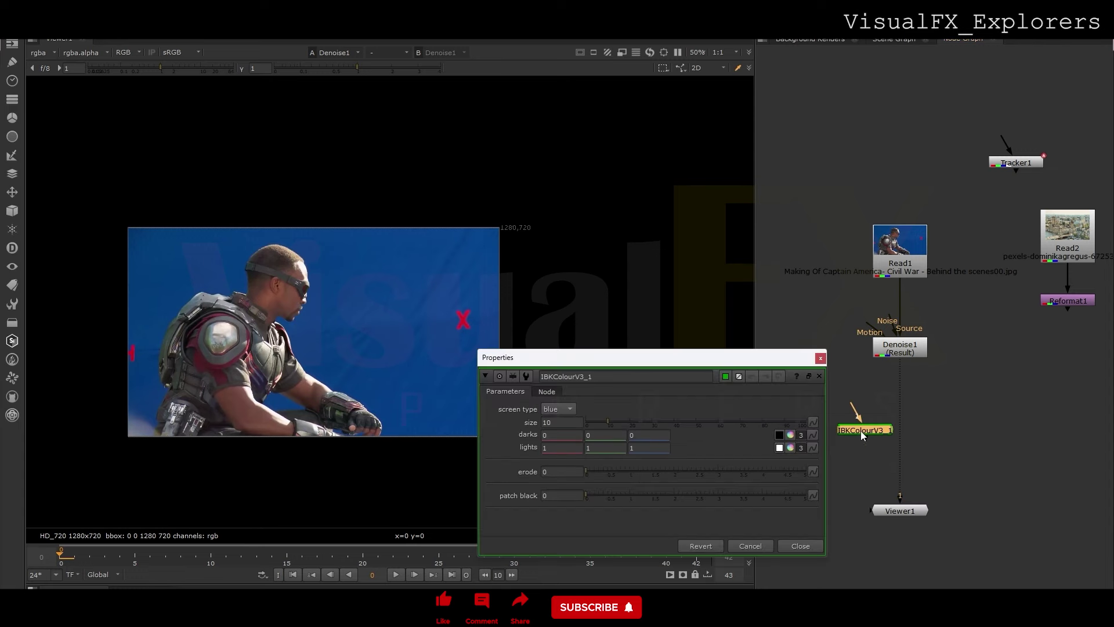
pyautogui.moveTo(860, 431); pyautogui.dragTo(894, 410)
# Set the IBKColour size to 0.5 with the blue screen type
pyautogui.click(560, 422)
pyautogui.write('0.5')
pyautogui.click(558, 409)
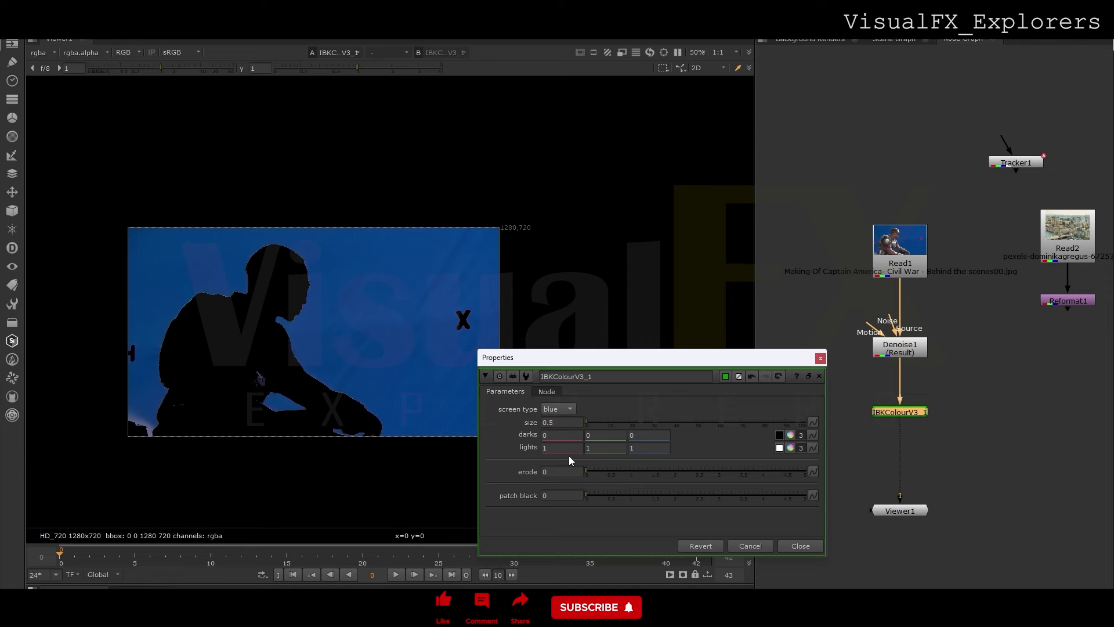
# Lower the IBKColour darks to -0.006 in green and -0.12 in blue
pyautogui.click(791, 438)
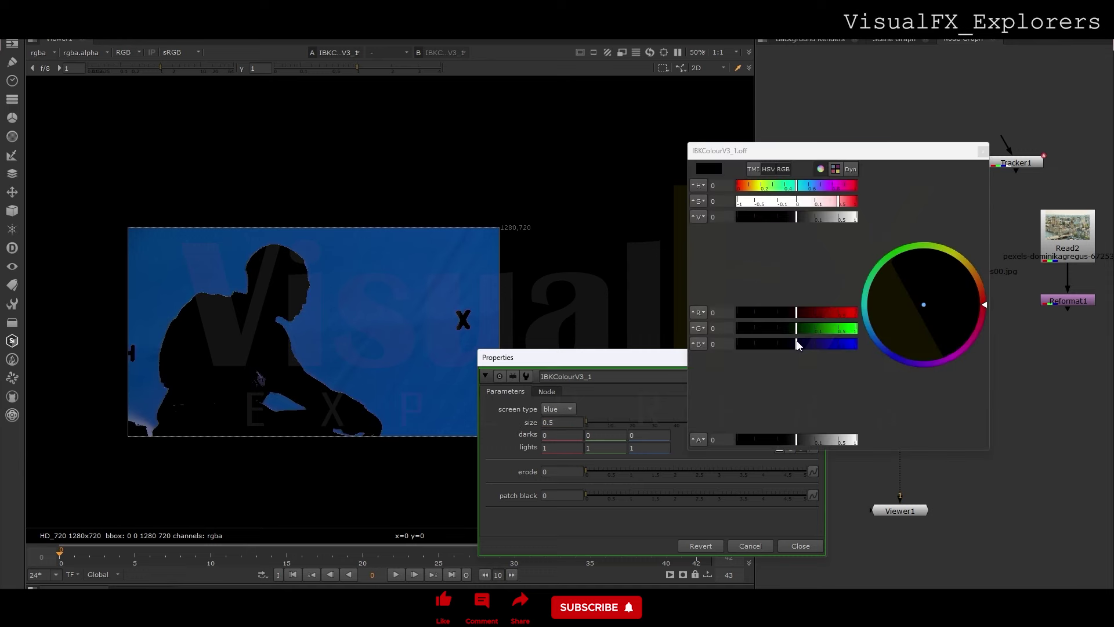
pyautogui.moveTo(797, 344)
pyautogui.mouseDown()
pyautogui.moveTo(775, 343)
pyautogui.moveTo(792, 328)
pyautogui.mouseUp()
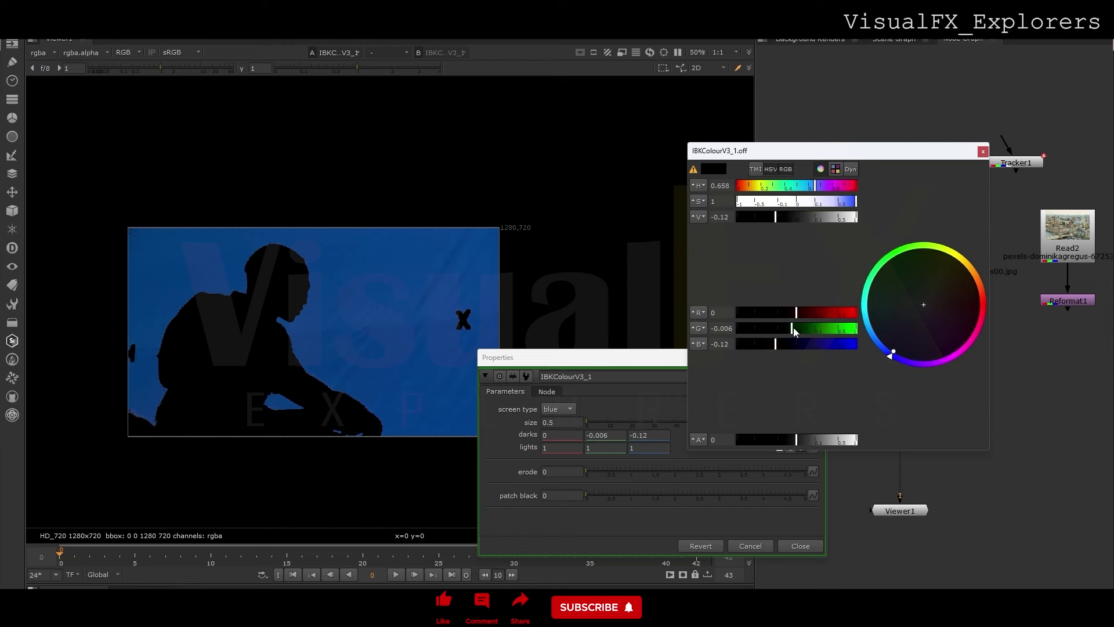
pyautogui.click(982, 152)
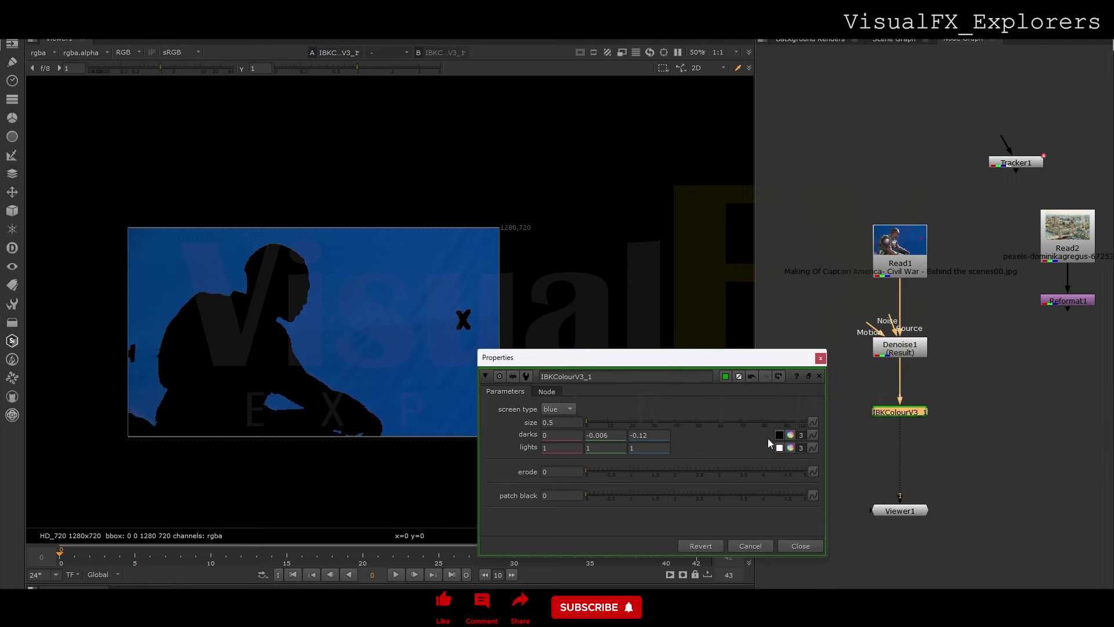
pyautogui.click(790, 435)
pyautogui.click(981, 153)
# Reduce the blue value of the IBKColour lights to 0.96
pyautogui.click(789, 447)
pyautogui.moveTo(820, 343); pyautogui.dragTo(820, 348)
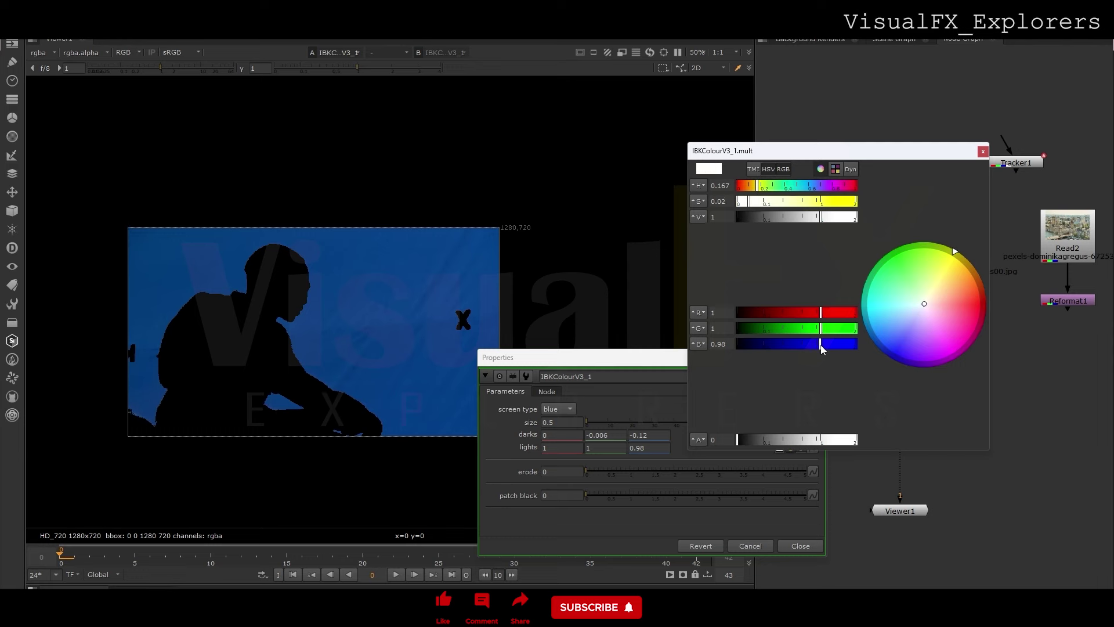
pyautogui.moveTo(813, 337); pyautogui.dragTo(819, 343)
pyautogui.click(983, 153)
# Set the IBKColour erode to 3 and close its properties
pyautogui.click(548, 471)
pyautogui.write('4')
pyautogui.press('Return')
pyautogui.click(543, 494)
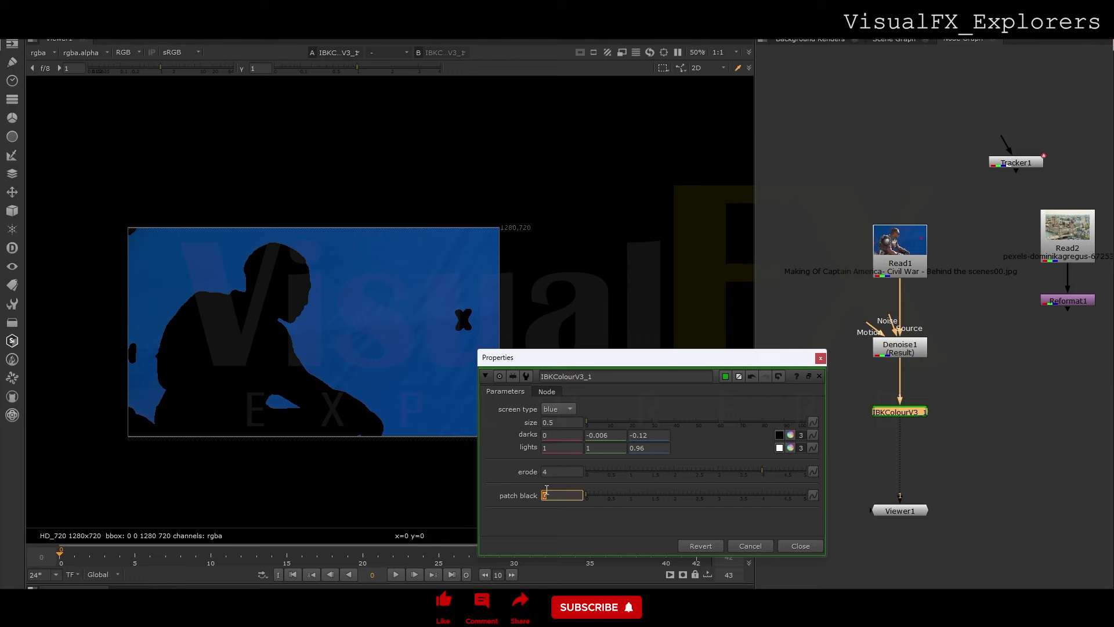
pyautogui.click(548, 471)
pyautogui.write('3')
pyautogui.press('Return')
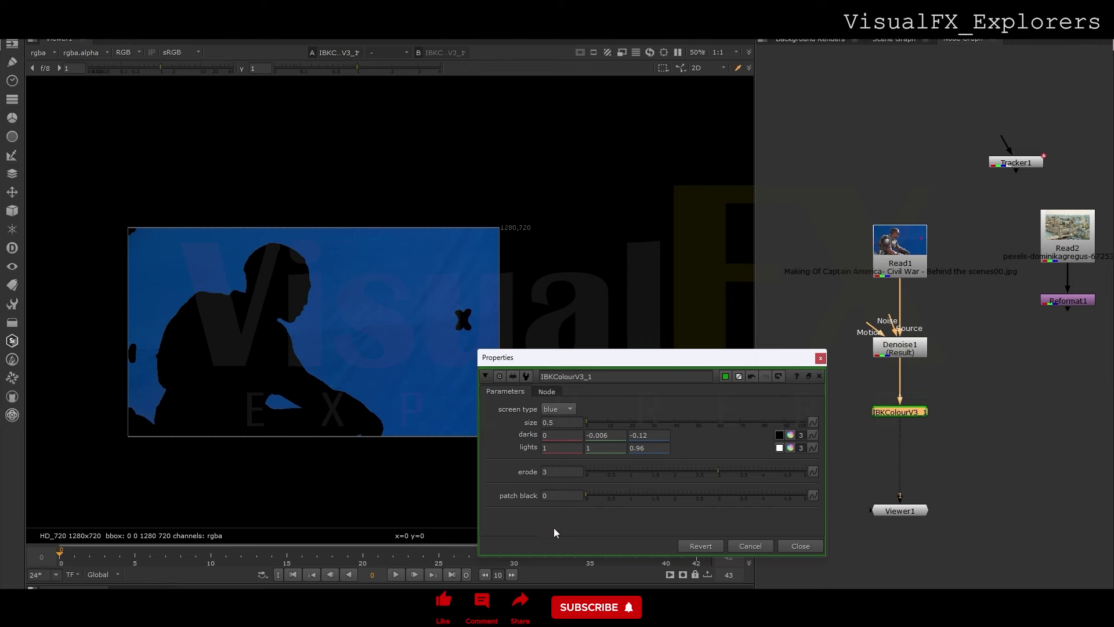
pyautogui.click(802, 545)
# Duplicate the IBKColour node below the first and set the copy's erode to 0 and patch black to 2
pyautogui.moveTo(901, 413)
pyautogui.mouseDown()
pyautogui.moveTo(902, 391)
pyautogui.moveTo(902, 417)
pyautogui.mouseUp()
pyautogui.hotkey('ctrl', 'c')
pyautogui.hotkey('ctrl', 'v')
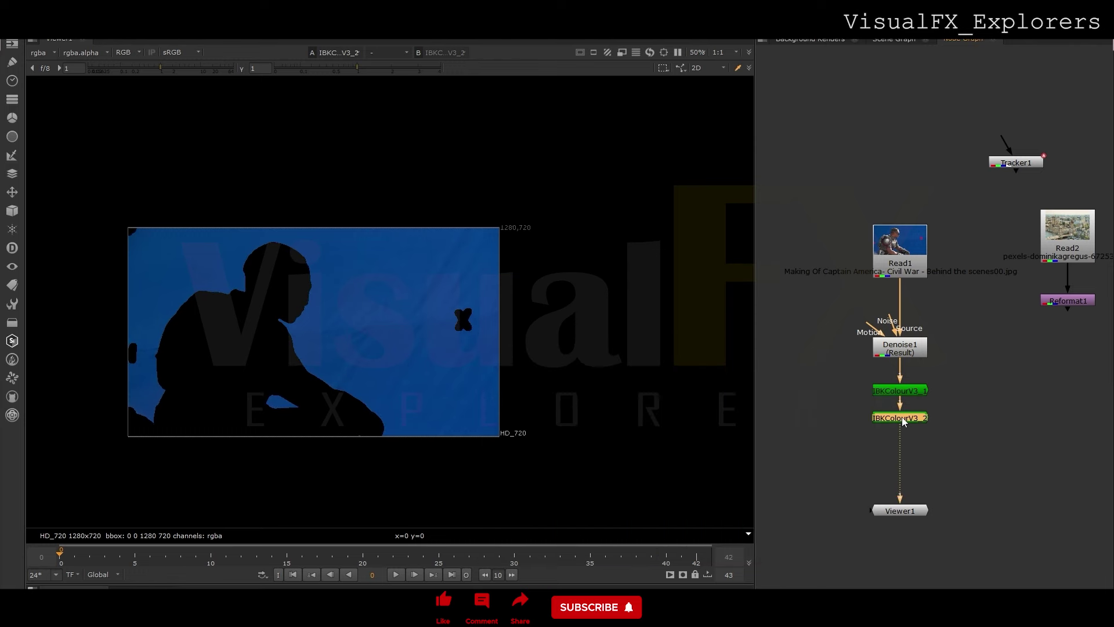
pyautogui.doubleClick(901, 417)
pyautogui.click(573, 460)
pyautogui.click(583, 483)
pyautogui.write('2')
pyautogui.press('Return')
pyautogui.click(844, 532)
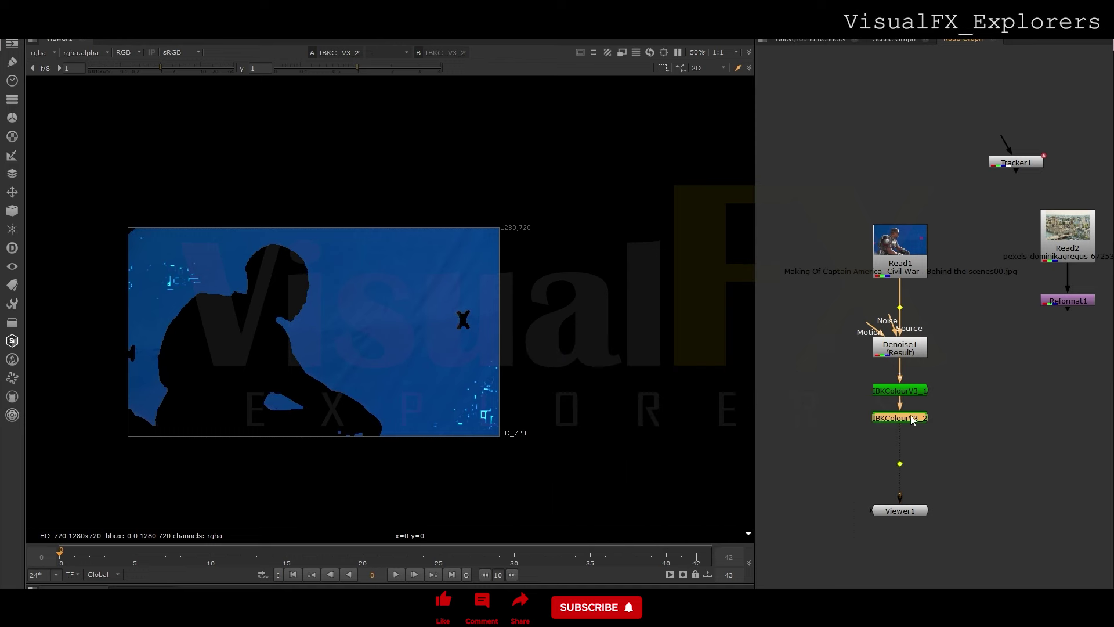
# Duplicate the second IBKColour node below it and set the third node's patch black to 4
pyautogui.hotkey('ctrl', 'c')
pyautogui.hotkey('ctrl', 'v')
pyautogui.doubleClick(908, 441)
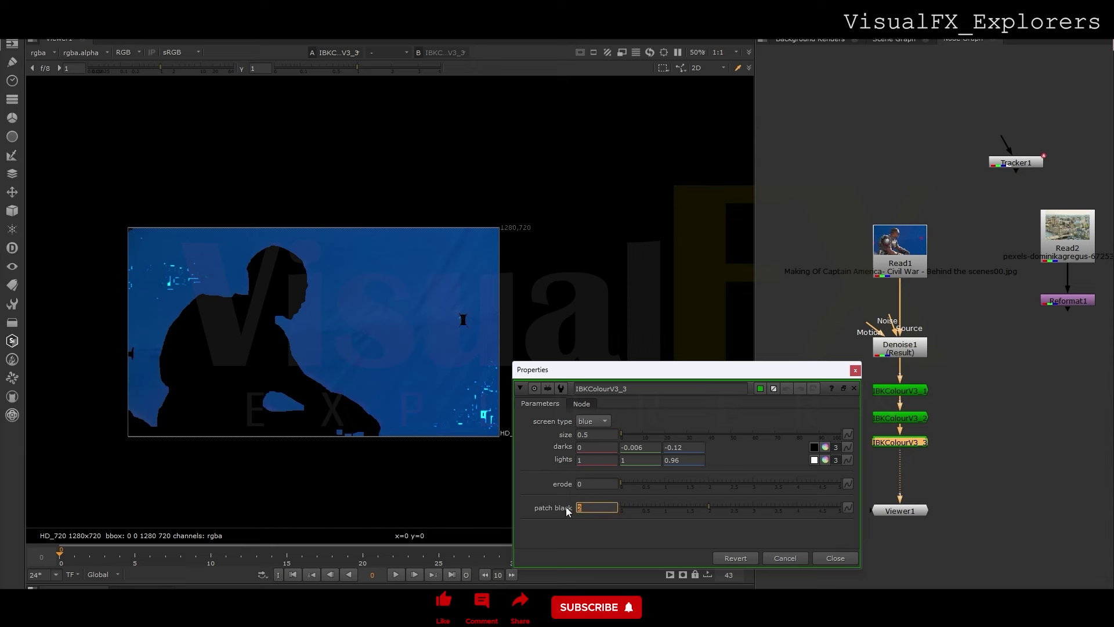
pyautogui.click(834, 558)
# Add a fourth IBKColour copy to the end of the chain and set its patch black to 8
pyautogui.moveTo(861, 493); pyautogui.dragTo(873, 376, button='middle')
pyautogui.moveTo(873, 376); pyautogui.dragTo(873, 428)
pyautogui.click(890, 312)
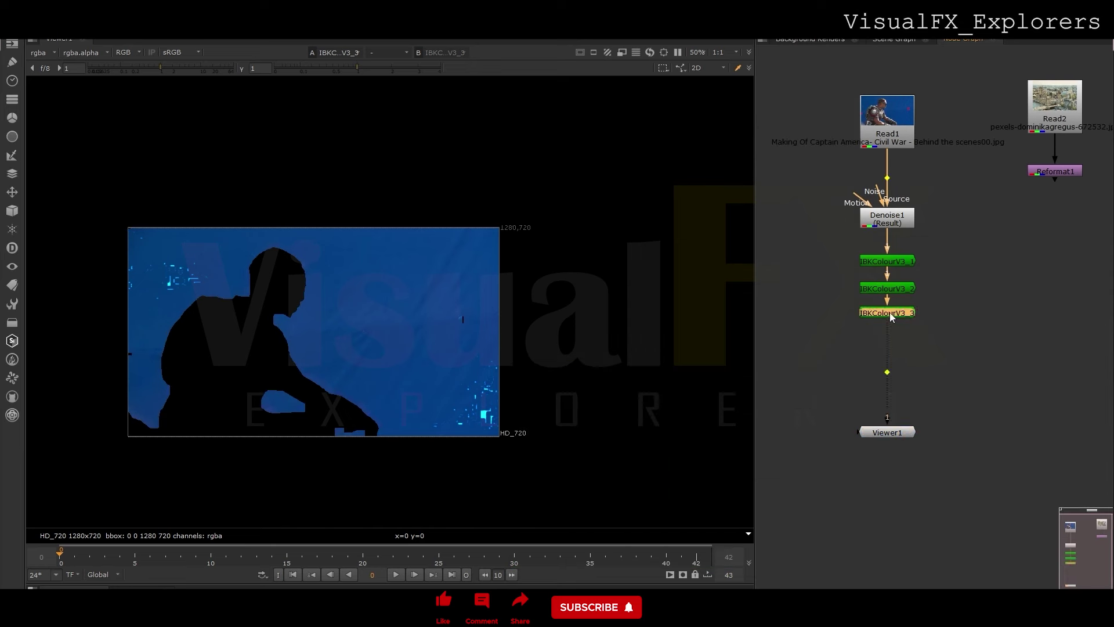
pyautogui.hotkey('ctrl', 'v')
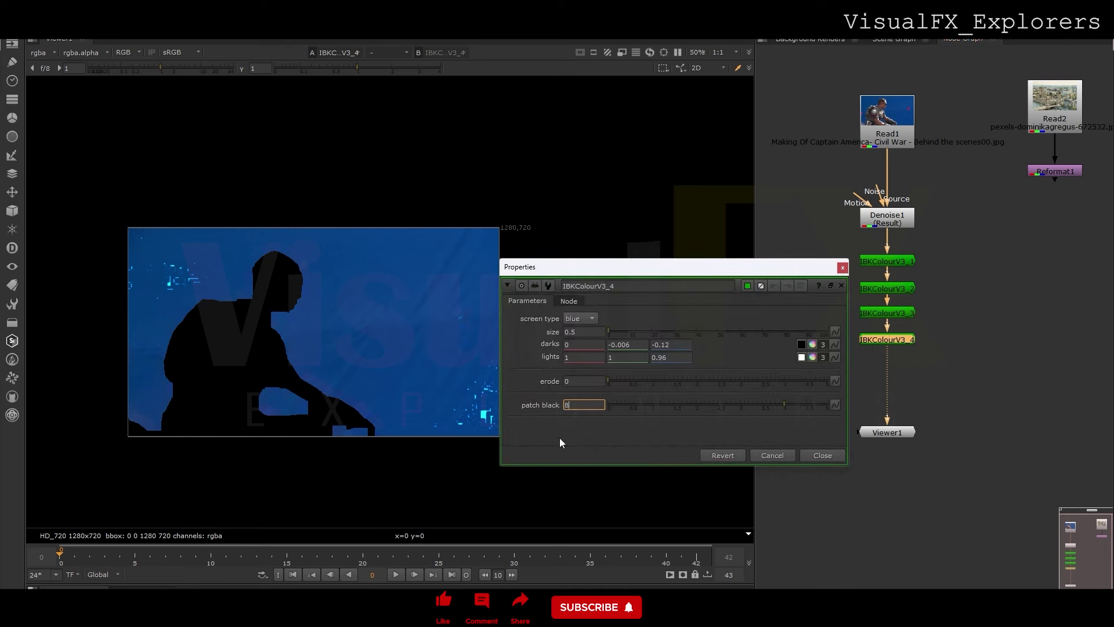
pyautogui.click(813, 455)
# Add a fifth IBKColour copy to the end of the chain and set its patch black to 16
pyautogui.hotkey('ctrl', 'v')
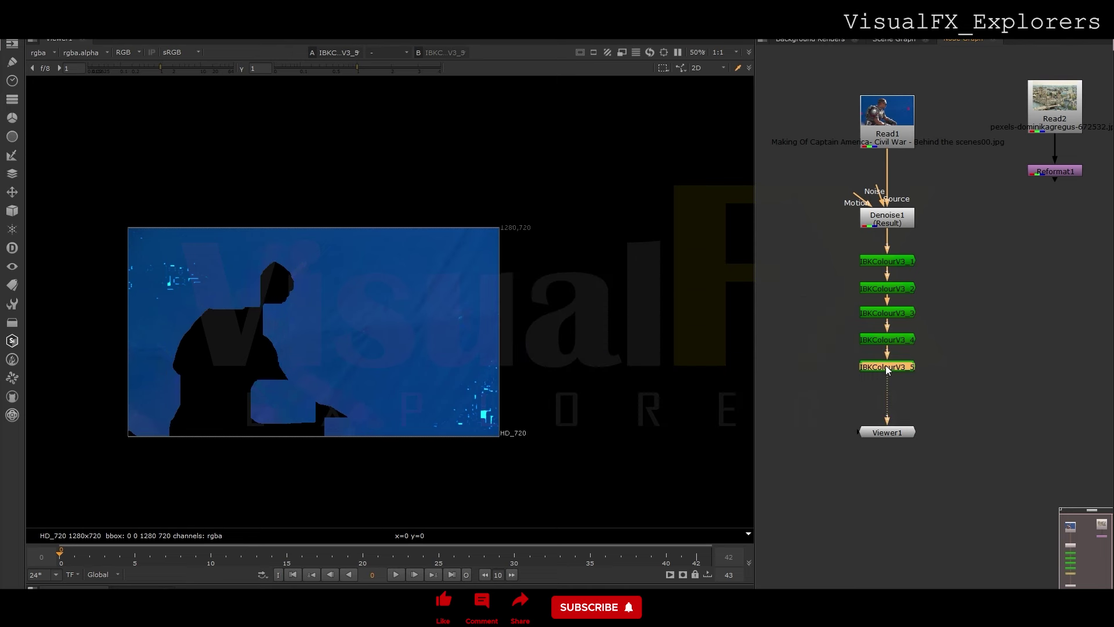
pyautogui.click(566, 431)
pyautogui.write('16')
pyautogui.press('Return')
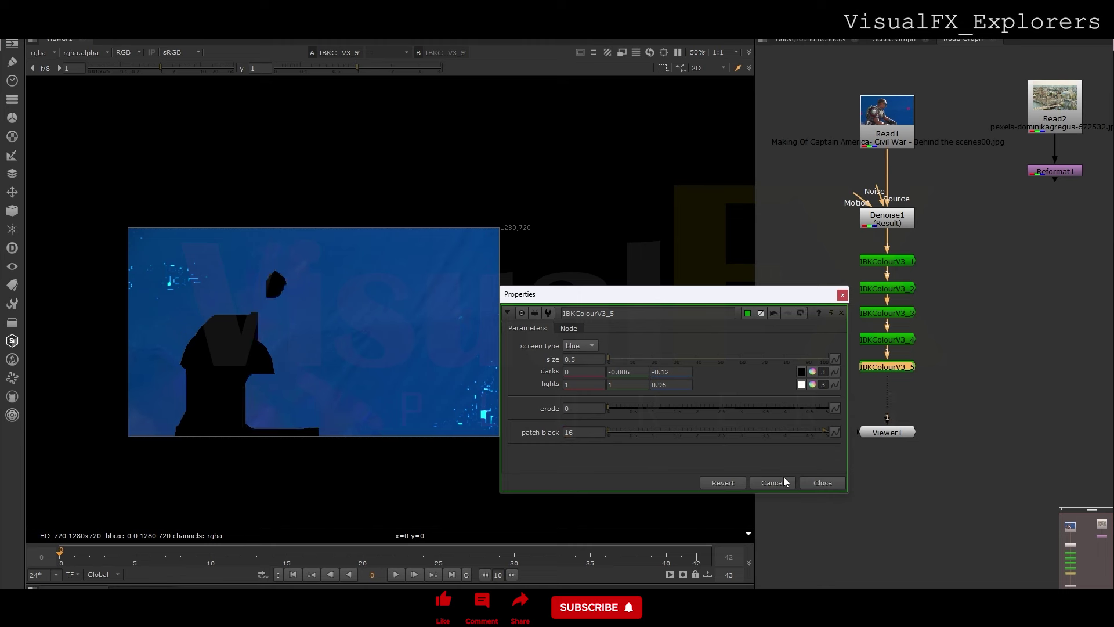
pyautogui.click(823, 482)
# Add a sixth IBKColour copy to the end of the chain and set its patch black to 32
pyautogui.hotkey('ctrl', 'v')
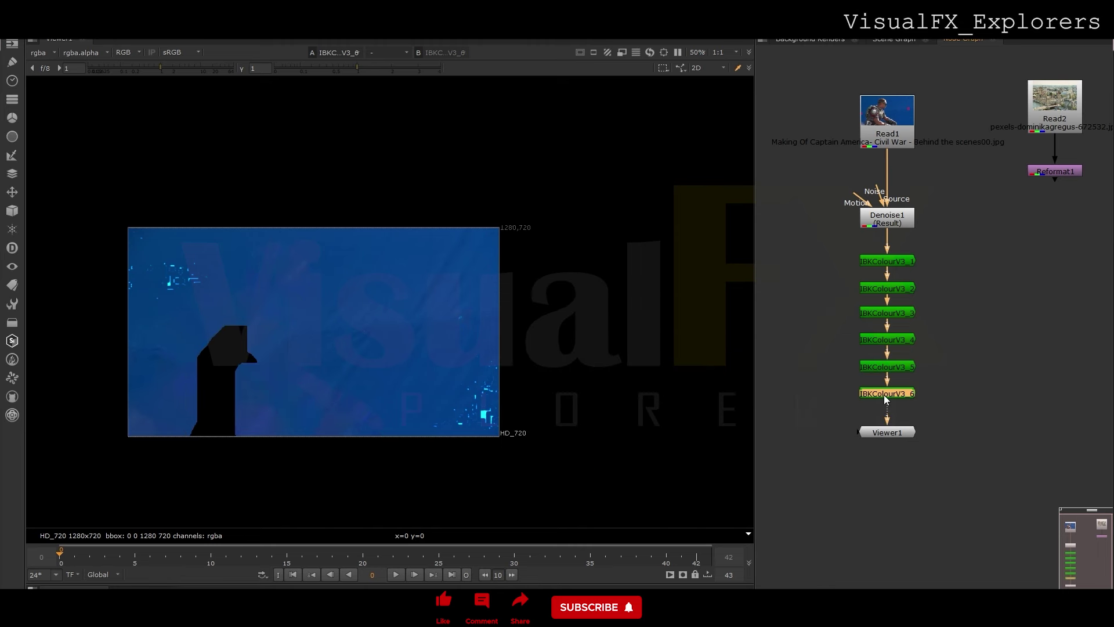
pyautogui.click(561, 458)
pyautogui.press('Return')
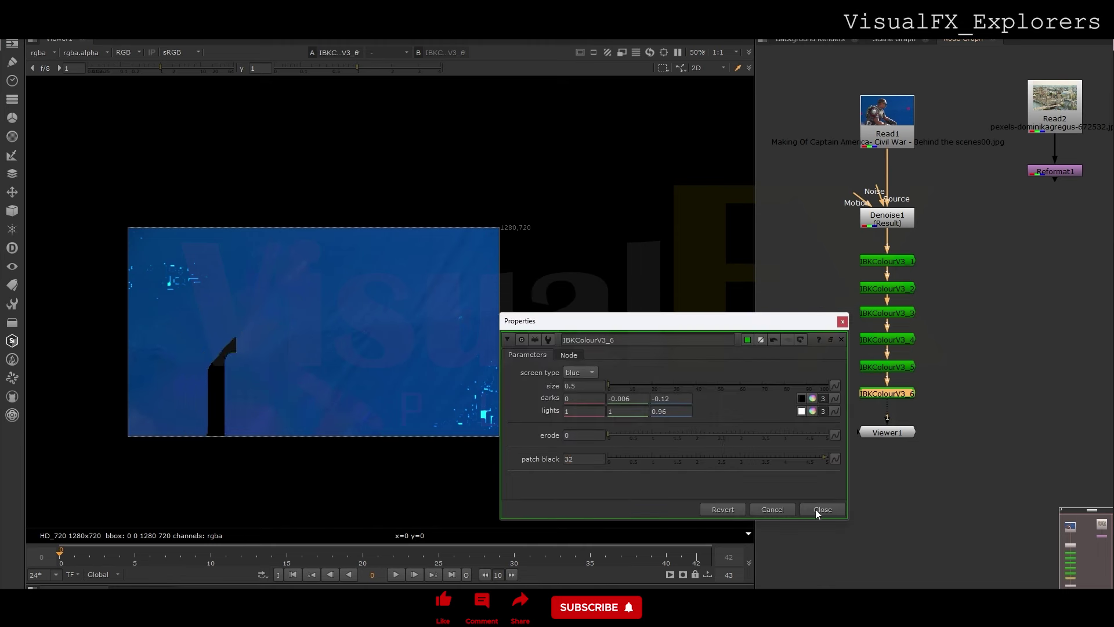
pyautogui.click(823, 509)
# Lower the Viewer node, add a seventh IBKColour copy and set its patch black to 64
pyautogui.moveTo(887, 432); pyautogui.dragTo(887, 498)
pyautogui.hotkey('ctrl', 'v')
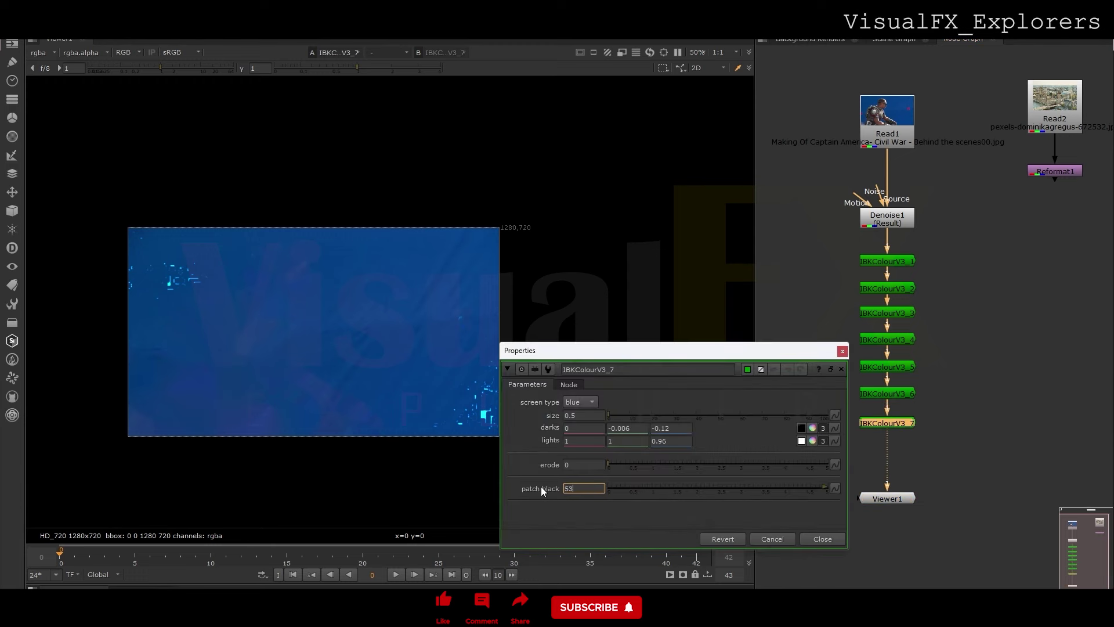
pyautogui.write('64')
pyautogui.press('Return')
pyautogui.click(810, 539)
# Connect an IBKGizmo to the last IBKColour as c and to Denoise1 through a dot as fg, and view its output
pyautogui.moveTo(923, 444); pyautogui.dragTo(952, 423)
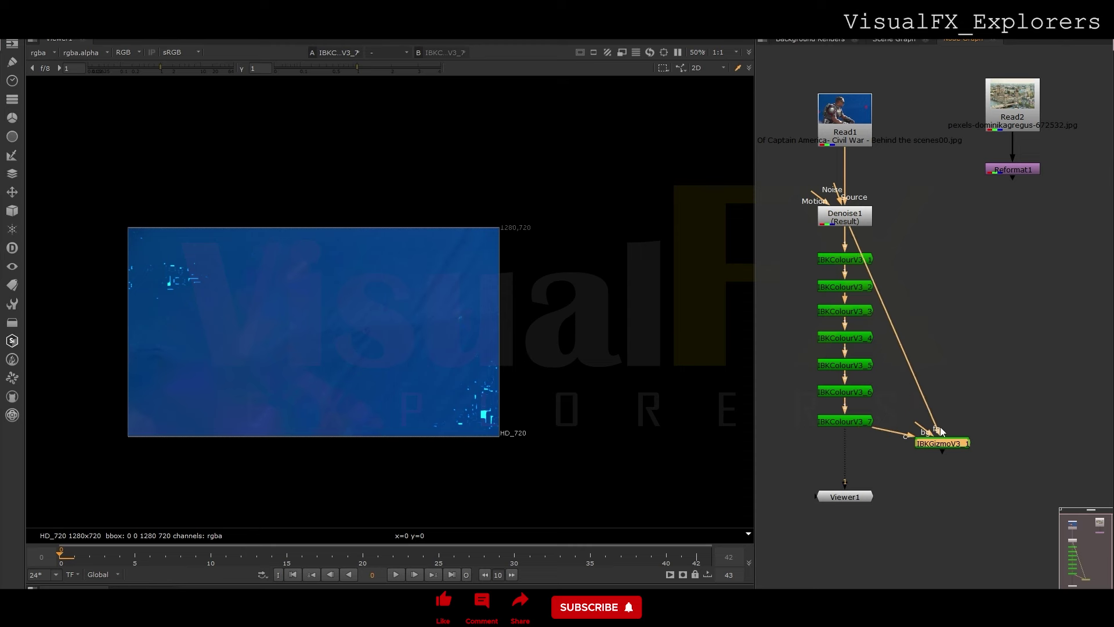
pyautogui.keyDown('ctrl'); pyautogui.keyDown('shift'); pyautogui.click(950, 426); pyautogui.keyUp('shift'); pyautogui.keyUp('ctrl')
pyautogui.keyDown('ctrl'); pyautogui.moveTo(907, 326); pyautogui.dragTo(963, 222); pyautogui.keyUp('ctrl')
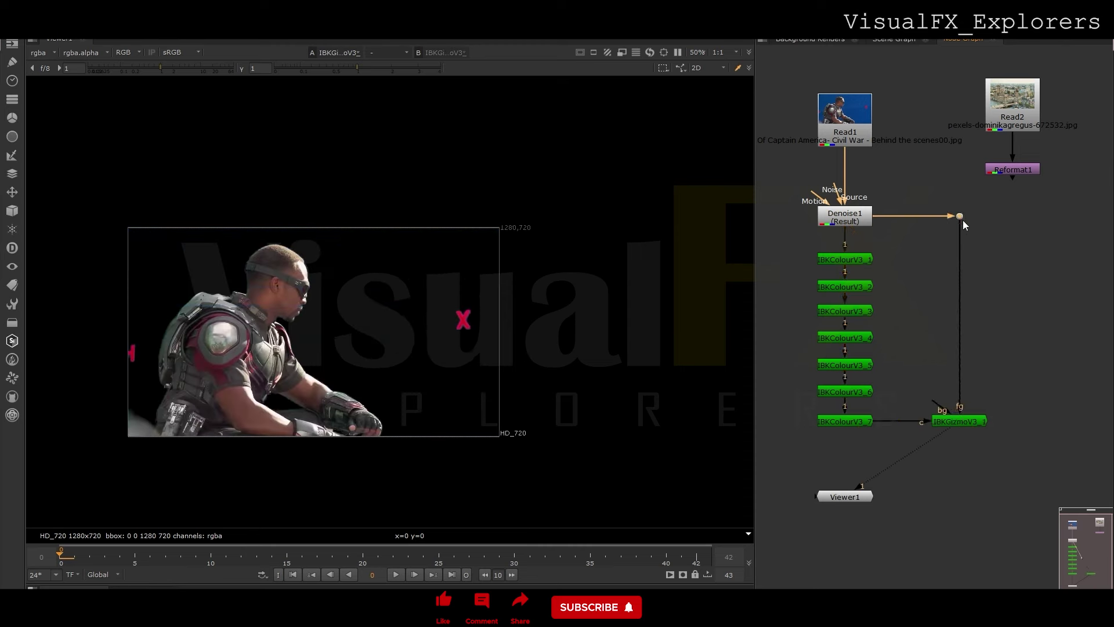
pyautogui.click(957, 422)
# Compare the IBKGizmo's colour output with its alpha matte, ending on the alpha channel
pyautogui.click(511, 381)
pyautogui.press('a')
pyautogui.press('a')
pyautogui.press('a')
pyautogui.press('a')
pyautogui.press('a')
pyautogui.press('a')
pyautogui.press('a')
pyautogui.press('a')
pyautogui.press('a')
pyautogui.press('a')
pyautogui.press('a')
pyautogui.press('a')
pyautogui.press('a')
pyautogui.press('a')
pyautogui.press('a')
pyautogui.press('a')
pyautogui.press('a')
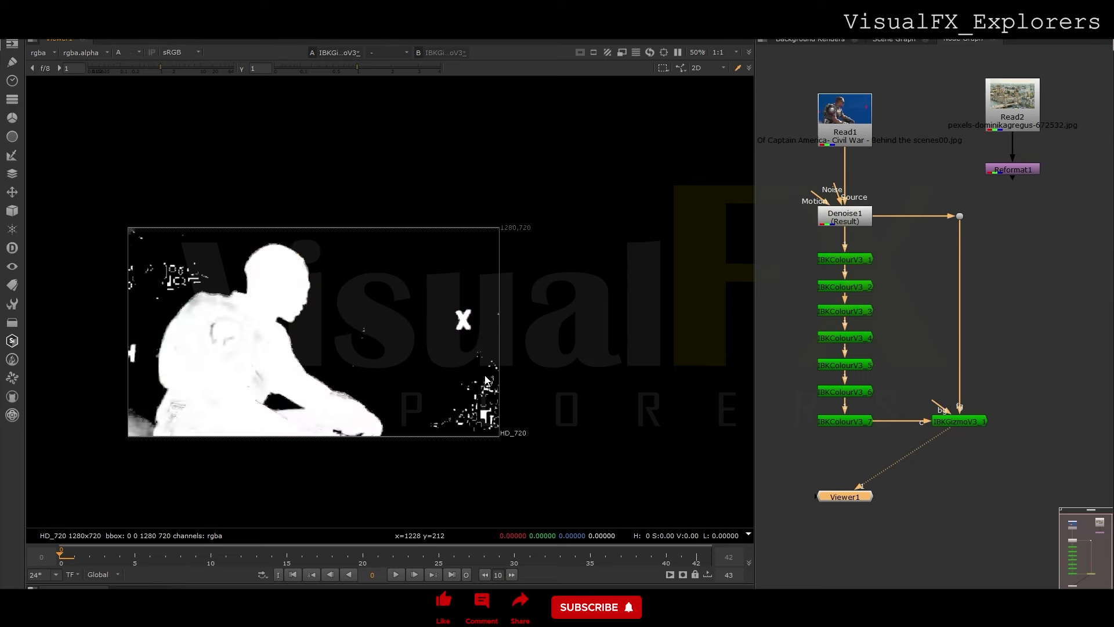
pyautogui.press('a')
pyautogui.press('a')
# Move the Viewer below the IBKGizmo, add a Roto node, and draw a closed Bezier around the matte noise behind the actor's back
pyautogui.moveTo(852, 499); pyautogui.dragTo(958, 521)
pyautogui.press('o')
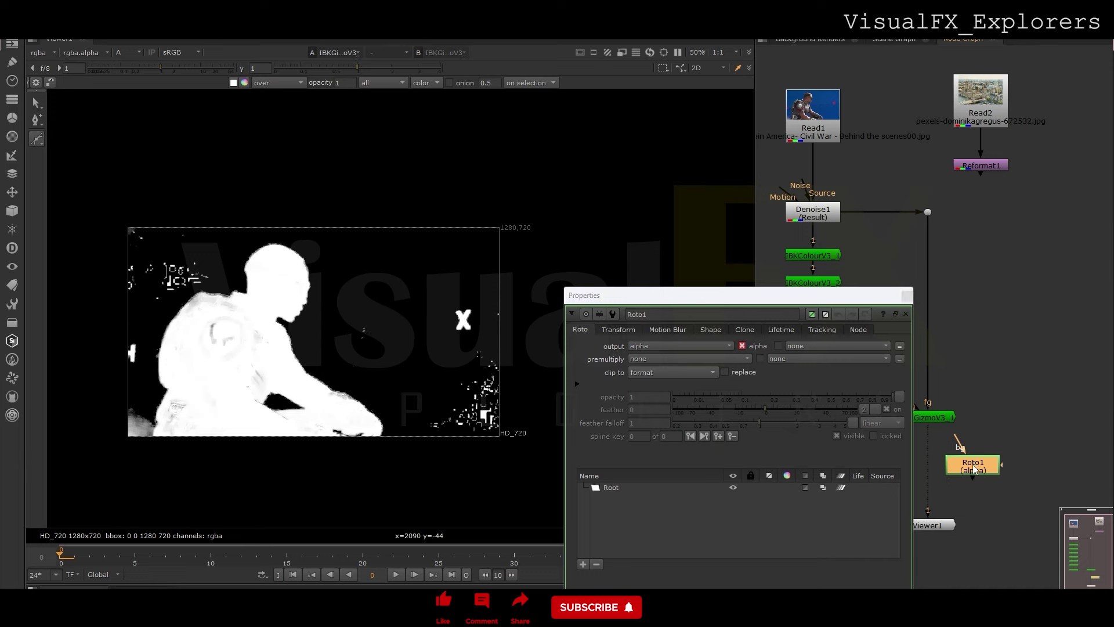
pyautogui.click(196, 209)
pyautogui.click(218, 234)
pyautogui.click(230, 257)
pyautogui.click(223, 275)
pyautogui.click(215, 283)
pyautogui.click(196, 288)
pyautogui.click(177, 298)
pyautogui.click(161, 311)
pyautogui.moveTo(145, 360)
pyautogui.mouseDown()
pyautogui.moveTo(82, 325)
pyautogui.moveTo(161, 219)
pyautogui.mouseUp()
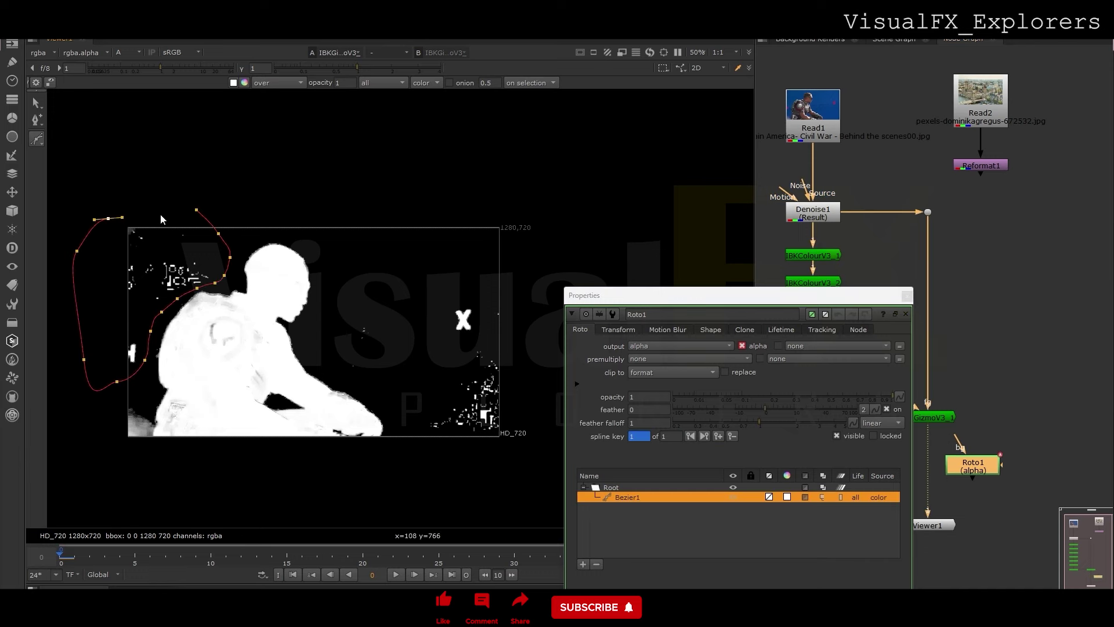
pyautogui.click(196, 211)
# Select all points of the Bezier behind the actor's back and keyframe its position through frame 42 so it follows him
pyautogui.moveTo(60, 186); pyautogui.dragTo(228, 418)
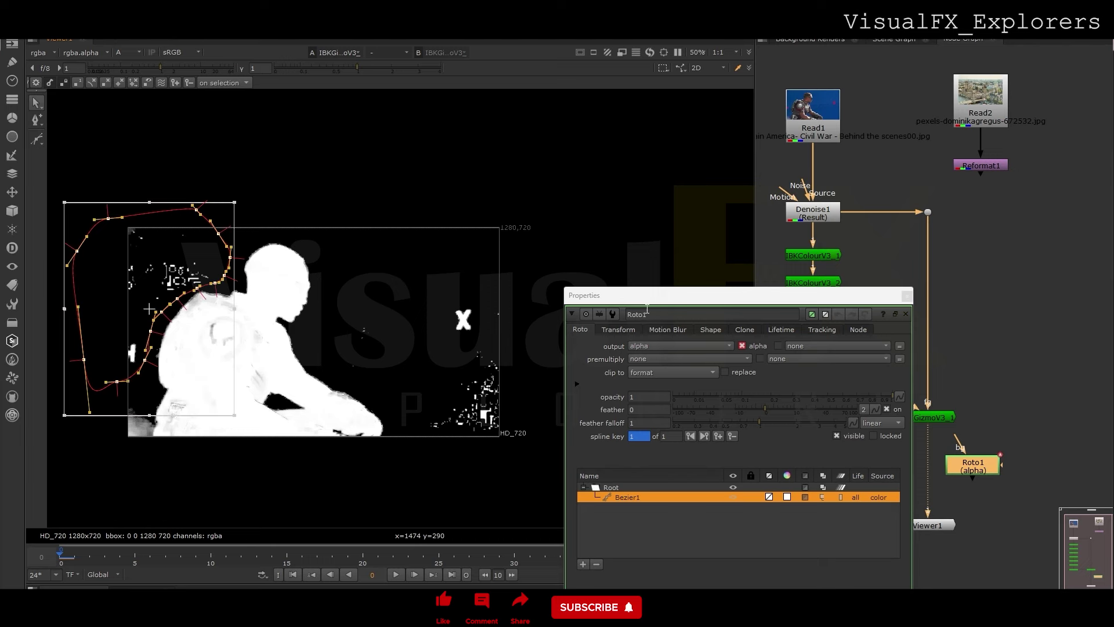
pyautogui.moveTo(647, 299); pyautogui.dragTo(936, 265)
pyautogui.click(698, 558)
pyautogui.moveTo(206, 261)
pyautogui.mouseDown()
pyautogui.moveTo(174, 294)
pyautogui.moveTo(200, 278)
pyautogui.mouseUp()
pyautogui.click(378, 557)
pyautogui.click(544, 556)
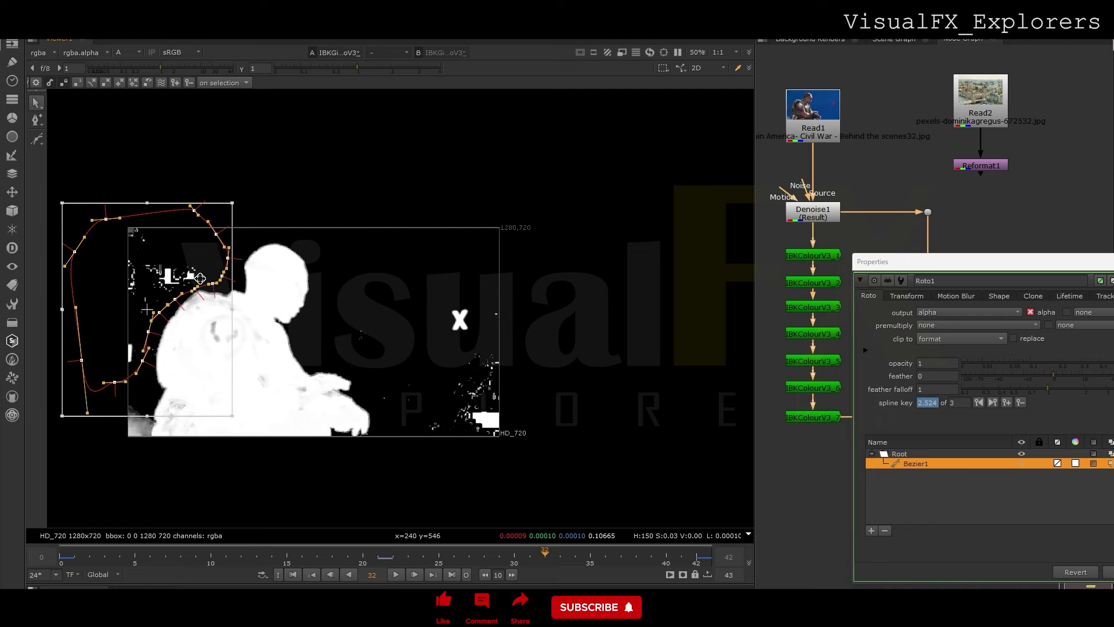
pyautogui.click(196, 557)
pyautogui.moveTo(117, 336); pyautogui.dragTo(132, 314)
pyautogui.click(134, 556)
pyautogui.click(286, 557)
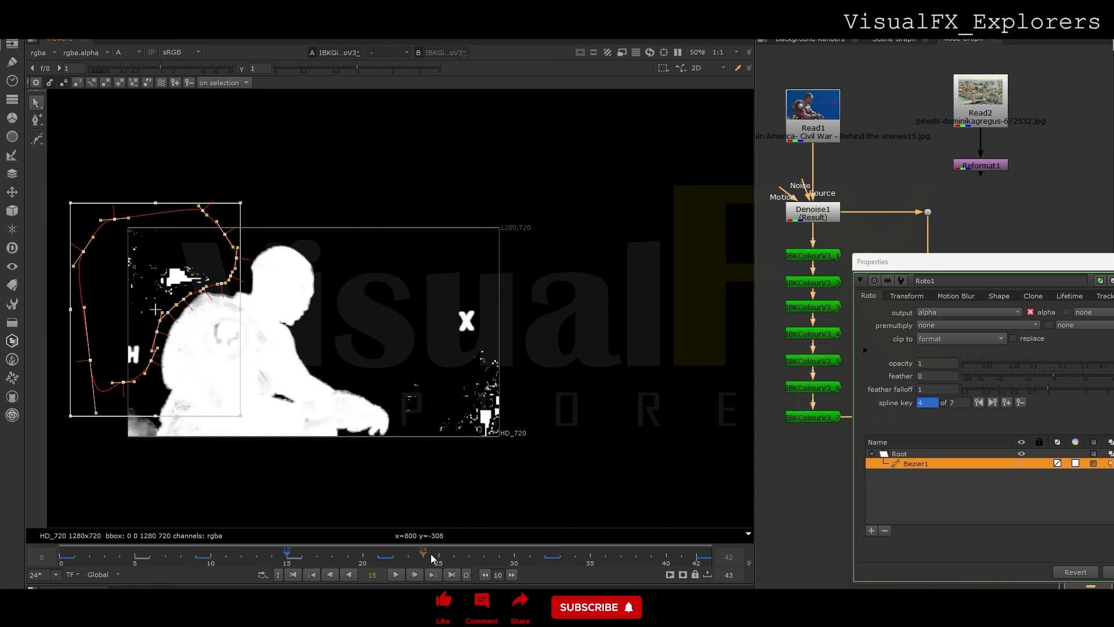
pyautogui.click(464, 559)
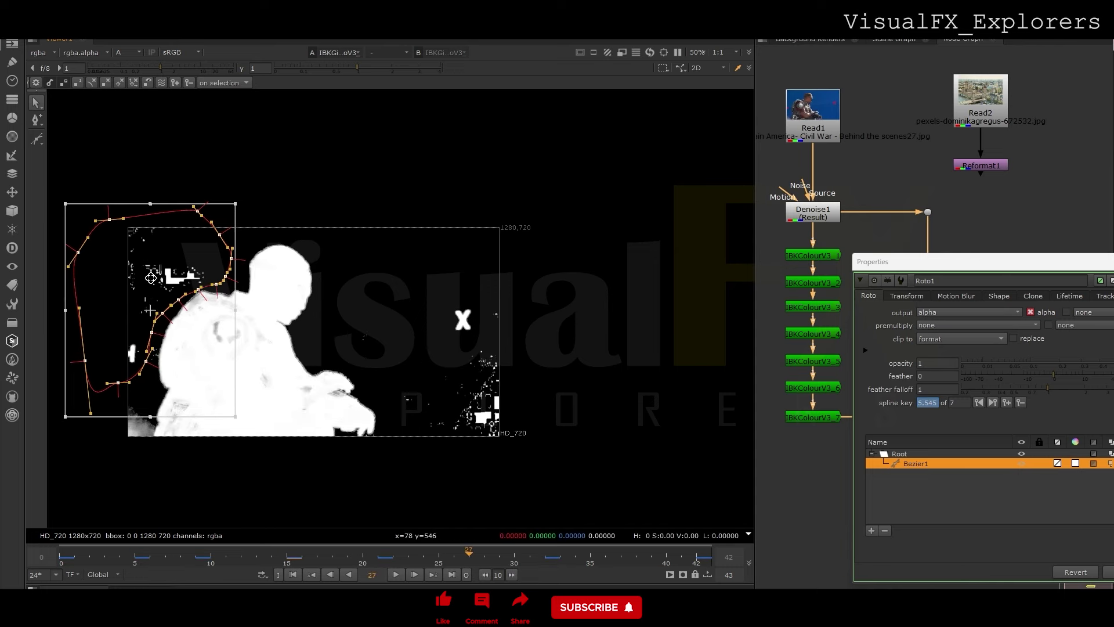
# At frame 27, draw a second closed Bezier in Roto1 around the X marker and matte noise in front of the actor
pyautogui.click(37, 138)
pyautogui.click(458, 209)
pyautogui.click(362, 231)
pyautogui.click(344, 275)
pyautogui.click(345, 317)
pyautogui.click(365, 349)
pyautogui.click(382, 378)
pyautogui.click(398, 424)
pyautogui.click(460, 459)
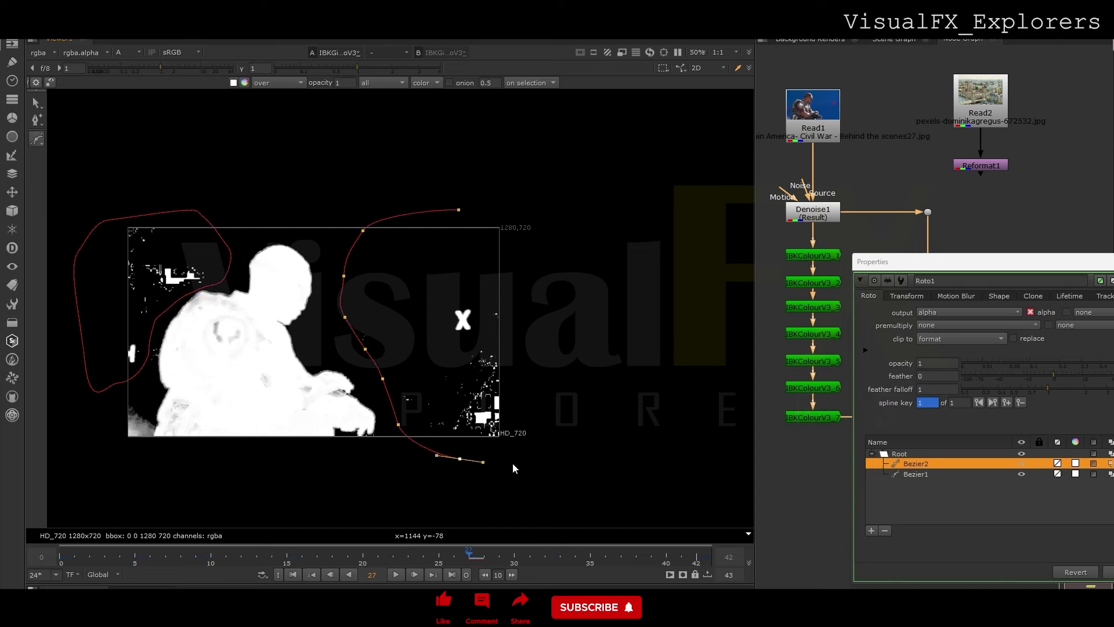
pyautogui.click(459, 210)
# Select all points of the second Bezier and keyframe its position through frame 42 to keep it clear of the actor's hands
pyautogui.moveTo(308, 184); pyautogui.dragTo(658, 575)
pyautogui.click(697, 557)
pyautogui.moveTo(505, 411)
pyautogui.mouseDown()
pyautogui.moveTo(417, 416)
pyautogui.moveTo(416, 396)
pyautogui.moveTo(452, 390)
pyautogui.mouseUp()
pyautogui.click(242, 558)
pyautogui.click(590, 557)
pyautogui.click(165, 552)
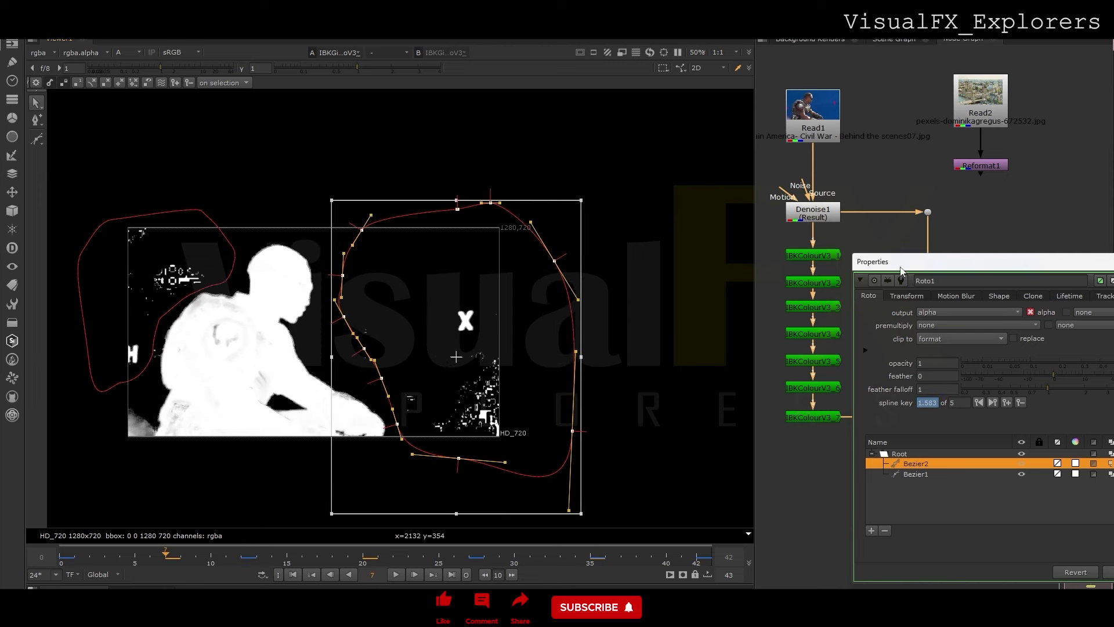
# Close the Roto1 settings, then move Roto1 away from the IBKGizmo and the Viewer further below it
pyautogui.moveTo(900, 266); pyautogui.dragTo(759, 266)
pyautogui.click(1056, 267)
pyautogui.moveTo(971, 458); pyautogui.dragTo(1048, 462)
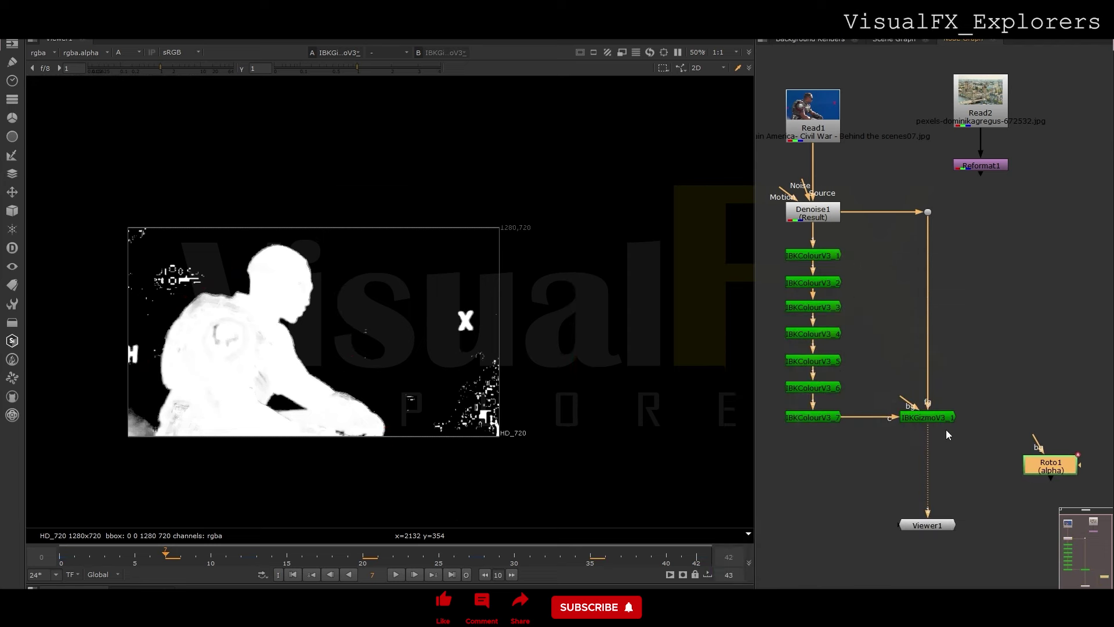
pyautogui.moveTo(946, 432); pyautogui.dragTo(882, 307, button='middle')
pyautogui.moveTo(877, 400); pyautogui.dragTo(877, 476)
pyautogui.moveTo(1009, 342); pyautogui.dragTo(1082, 342)
pyautogui.press('Tab')
pyautogui.write('key')
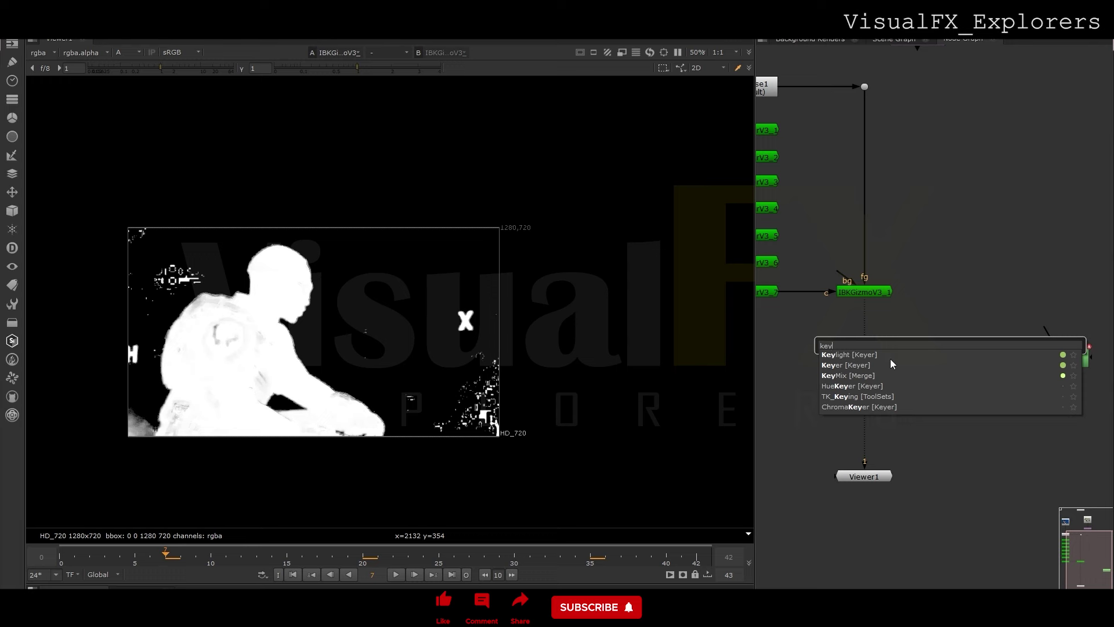
pyautogui.press('Escape')
# Add a Keylight node, connect its Source through two dots to the denoised plate branch, and view its output
pyautogui.press('Tab')
pyautogui.write('key')
pyautogui.click(856, 351)
pyautogui.click(870, 235)
pyautogui.keyDown('ctrl'); pyautogui.click(864, 199); pyautogui.keyUp('ctrl')
pyautogui.moveTo(958, 335); pyautogui.dragTo(864, 201)
pyautogui.keyDown('ctrl'); pyautogui.moveTo(896, 267); pyautogui.dragTo(953, 359); pyautogui.keyUp('ctrl')
pyautogui.press('1')
# Sample the blue screen in Keylight and set Clip Black 0.335, Clip White 0.39, Screen Dilate -4 and Screen Softness 4
pyautogui.doubleClick(941, 356)
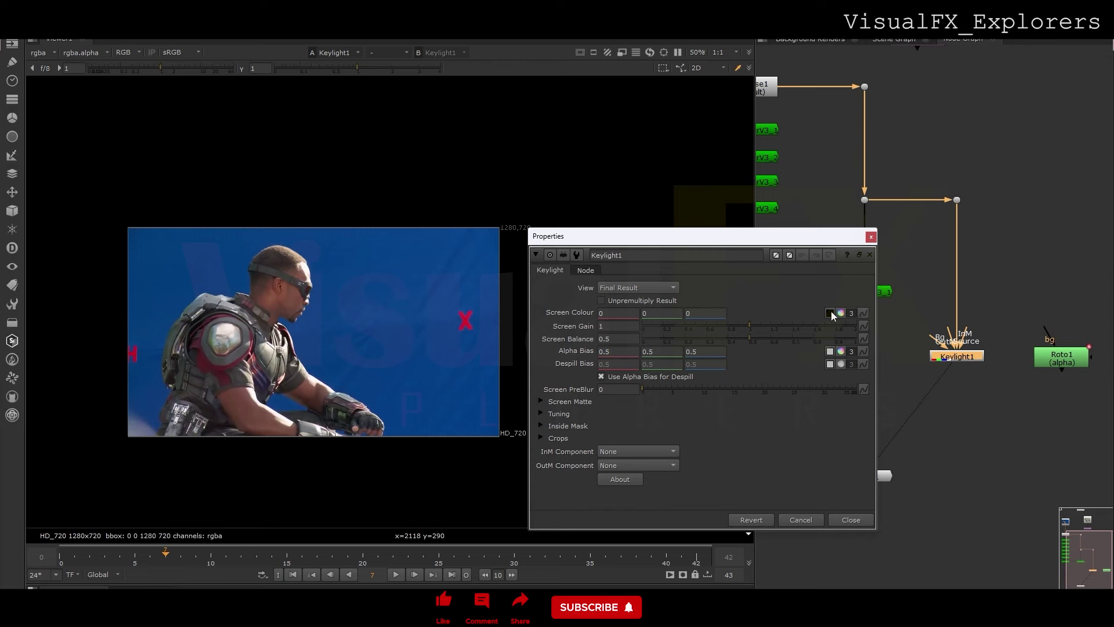
pyautogui.keyDown('ctrl'); pyautogui.click(350, 312); pyautogui.keyUp('ctrl')
pyautogui.press('a')
pyautogui.click(570, 402)
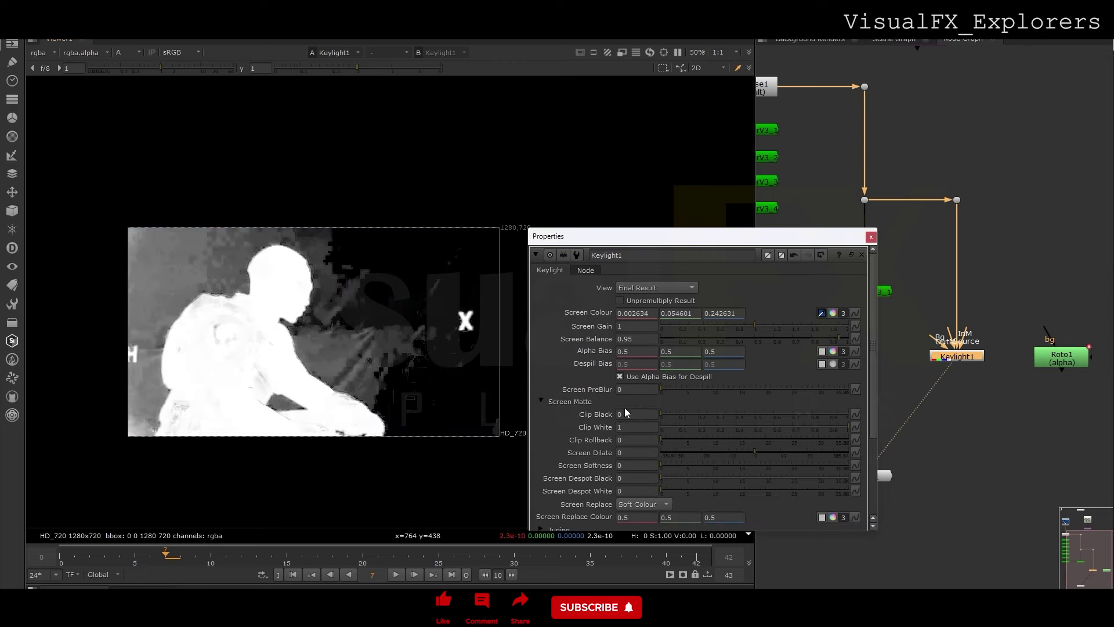
pyautogui.moveTo(666, 413); pyautogui.dragTo(720, 418)
pyautogui.moveTo(810, 429); pyautogui.dragTo(681, 465)
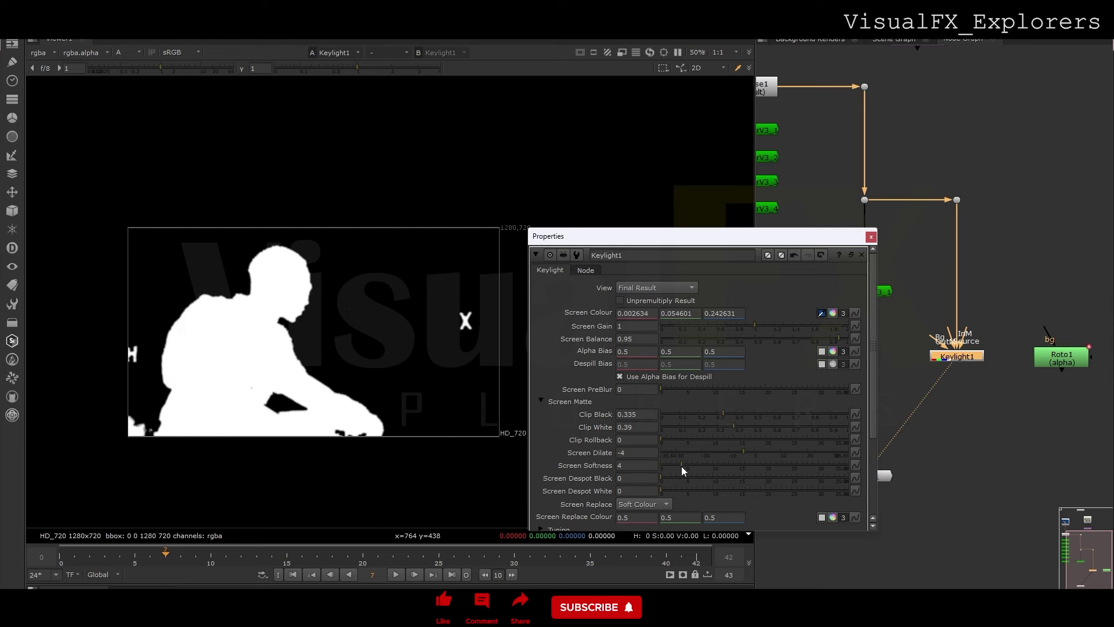
# Compare the Keylight matte with the IBKGizmo matte in the Viewer
pyautogui.click(870, 237)
pyautogui.click(881, 319)
pyautogui.press('1')
pyautogui.press('2')
pyautogui.press('1')
pyautogui.press('2')
pyautogui.press('1')
pyautogui.press('2')
# Merge the Keylight over the IBKGizmo, view the result, and arrange the Merge level with Keylight and the Viewer lower
pyautogui.click(843, 381)
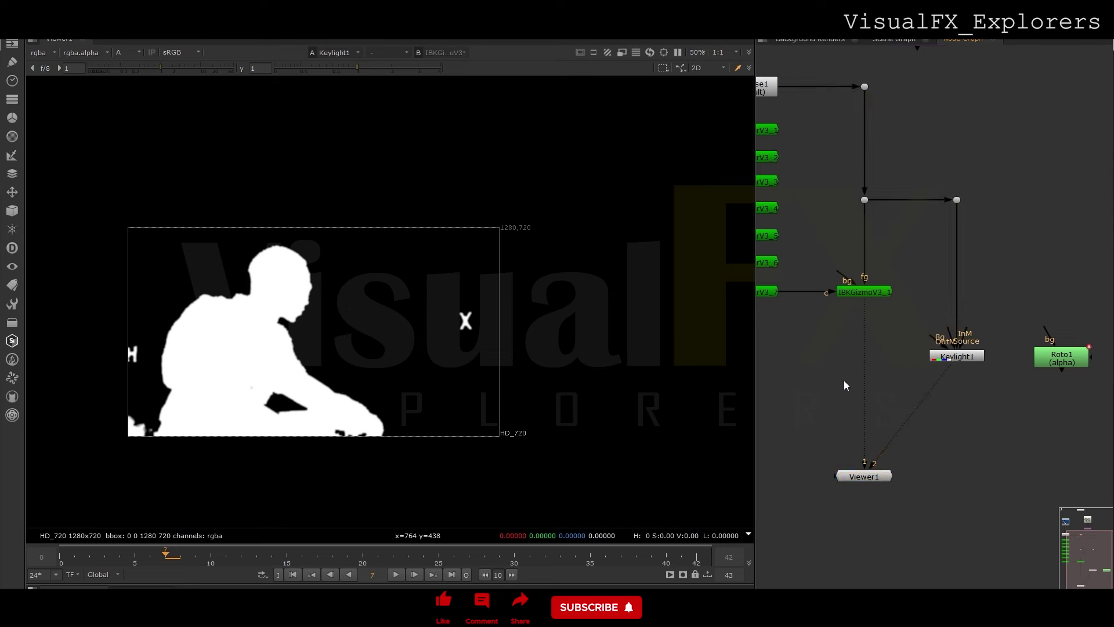
pyautogui.press('m')
pyautogui.moveTo(852, 363); pyautogui.dragTo(868, 394)
pyautogui.press('1')
pyautogui.moveTo(941, 382); pyautogui.dragTo(916, 427)
pyautogui.moveTo(866, 480); pyautogui.dragTo(869, 548)
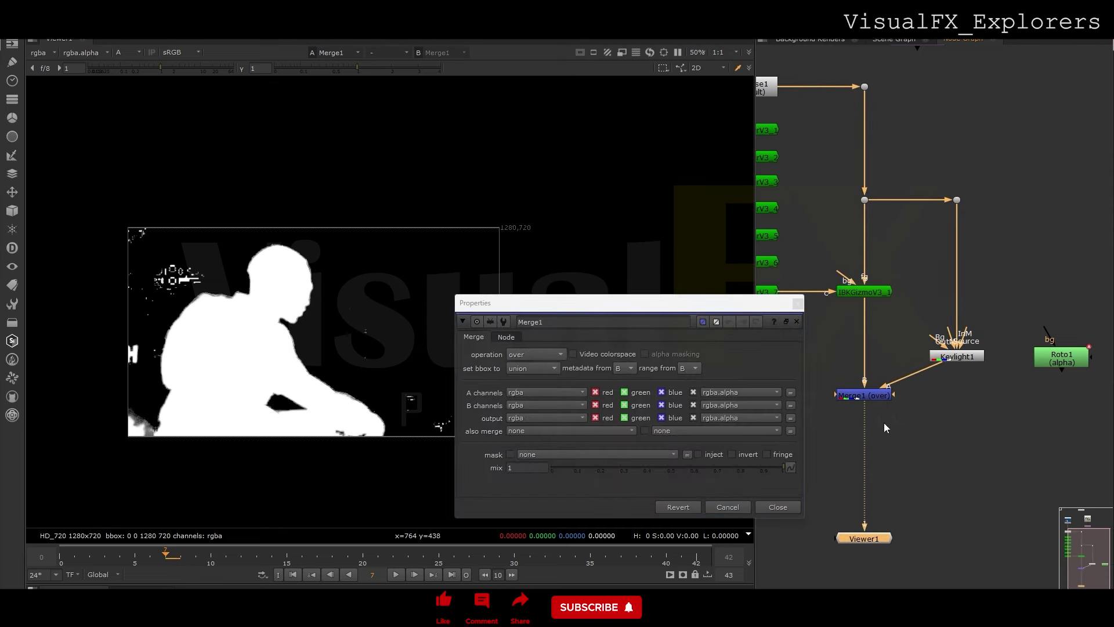
pyautogui.moveTo(873, 399); pyautogui.dragTo(872, 360)
# Add a second Merge below the first, connect Roto1 to its A input and set its operation to stencil
pyautogui.click(838, 435)
pyautogui.press('m')
pyautogui.moveTo(838, 435); pyautogui.dragTo(864, 460)
pyautogui.moveTo(877, 446); pyautogui.dragTo(1055, 359)
pyautogui.click(530, 409)
pyautogui.click(536, 434)
pyautogui.click(792, 359)
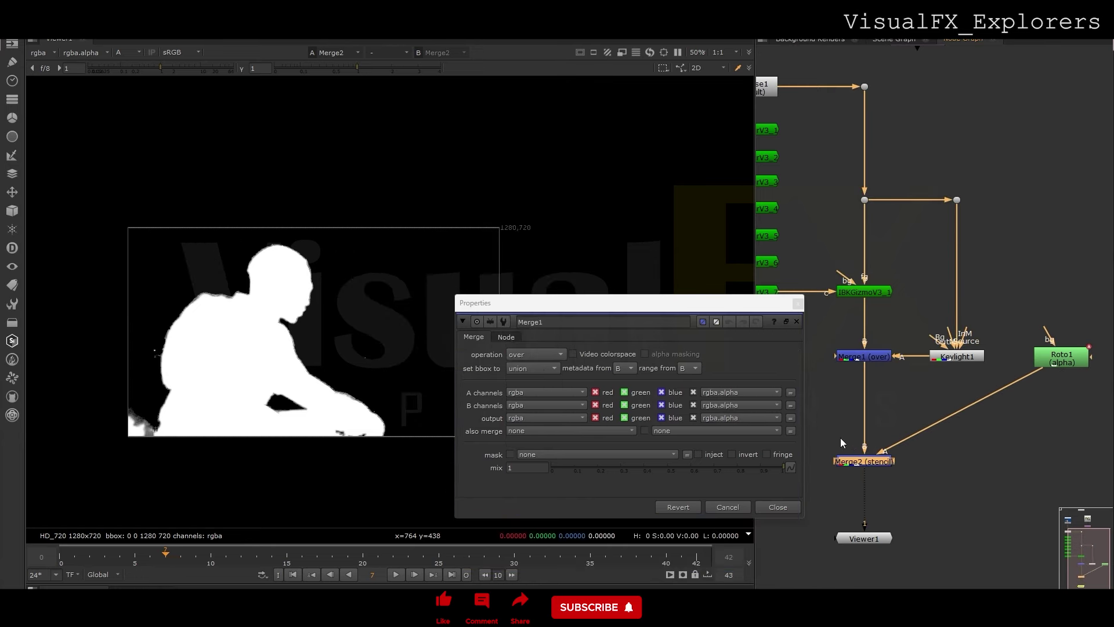
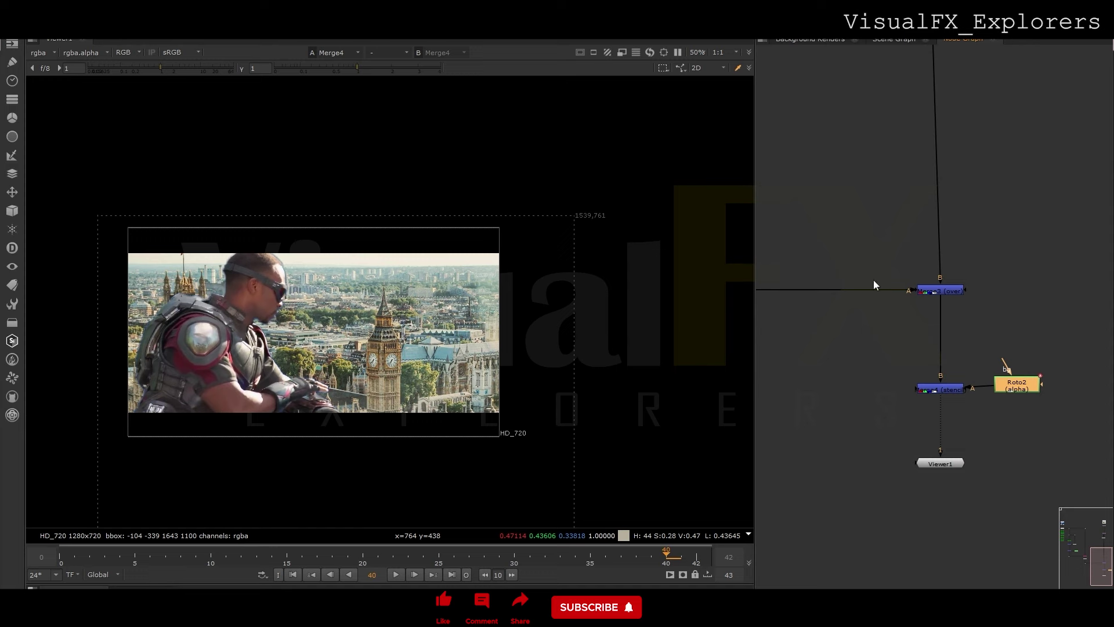
# Move the upper Reformat node close beneath the background Read node
pyautogui.scroll(-4, 997, 340)
pyautogui.moveTo(932, 122); pyautogui.dragTo(994, 279)
pyautogui.moveTo(954, 235); pyautogui.dragTo(962, 168)
pyautogui.click(966, 213)
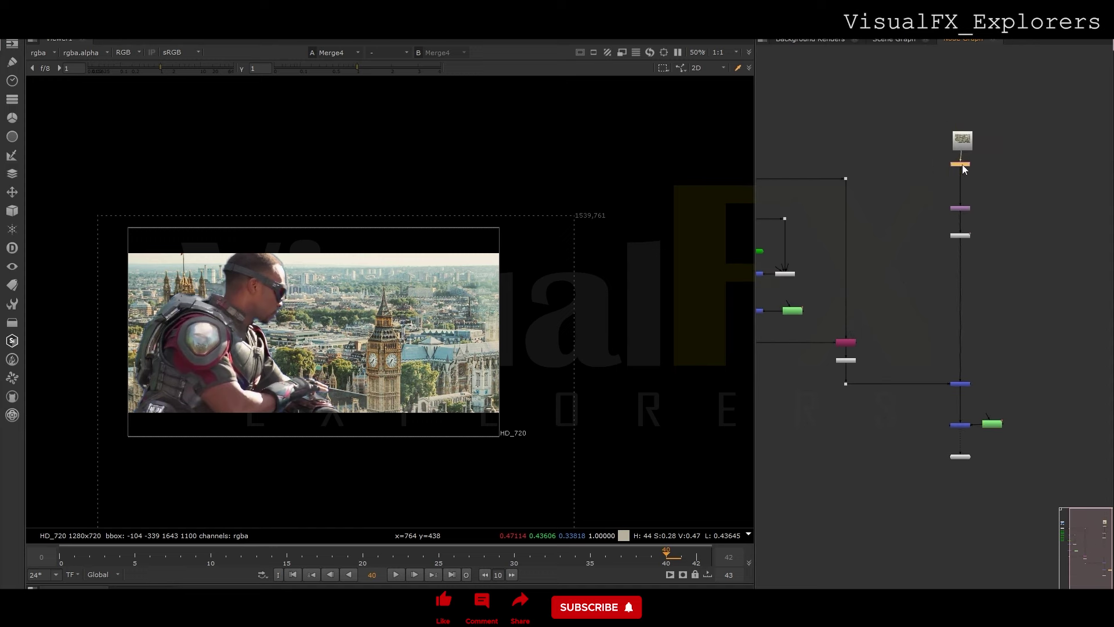
# Insert a Defocus node at the end of the background branch above the Merge and adjust its defocus amount
pyautogui.click(943, 260)
pyautogui.press('Tab')
pyautogui.write('defocus')
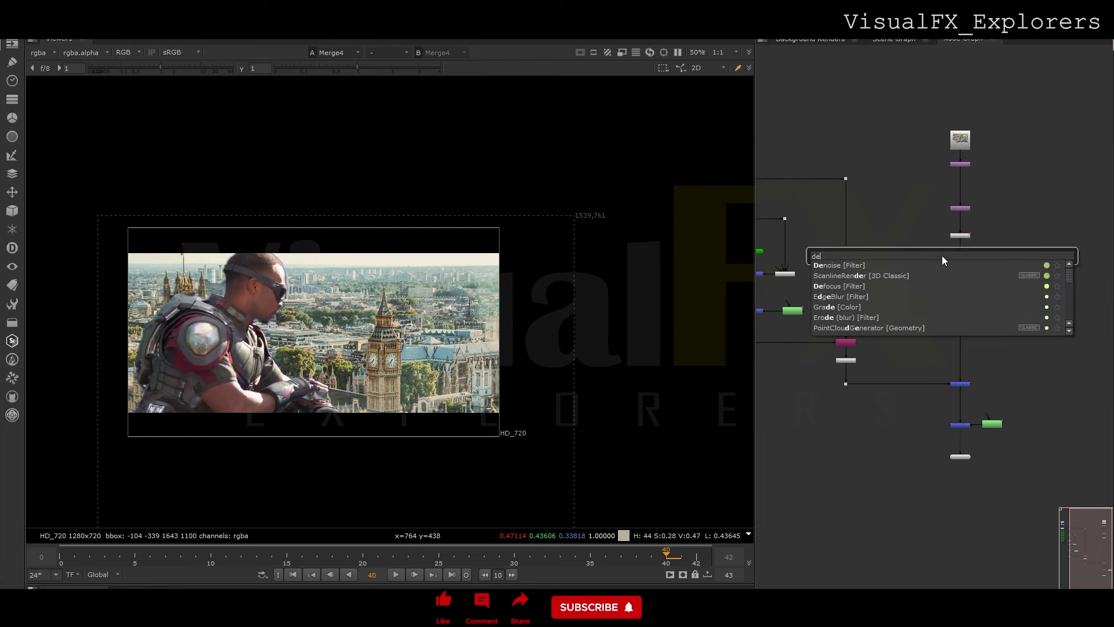
pyautogui.press('Return')
pyautogui.moveTo(943, 260); pyautogui.dragTo(961, 262)
pyautogui.moveTo(749, 253); pyautogui.dragTo(732, 252)
pyautogui.click(914, 190)
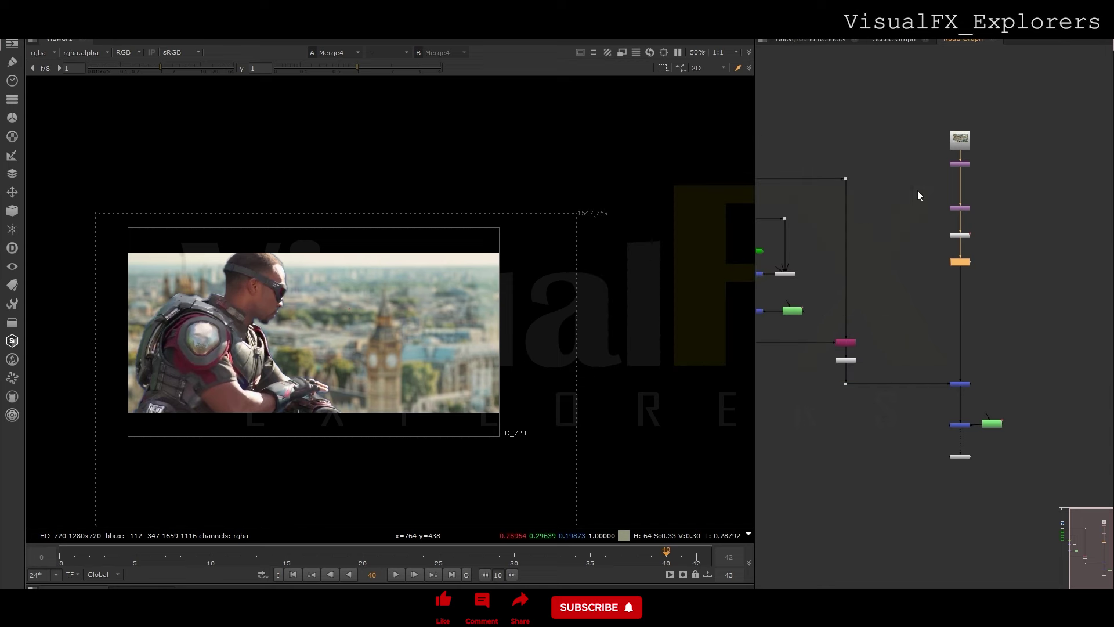
# Select the Copy branch together with the background branch and shift them right to make room in the node graph
pyautogui.moveTo(810, 118); pyautogui.dragTo(1041, 510)
pyautogui.moveTo(842, 344); pyautogui.dragTo(913, 347)
pyautogui.moveTo(922, 298); pyautogui.dragTo(910, 356, button='middle')
pyautogui.click(888, 276)
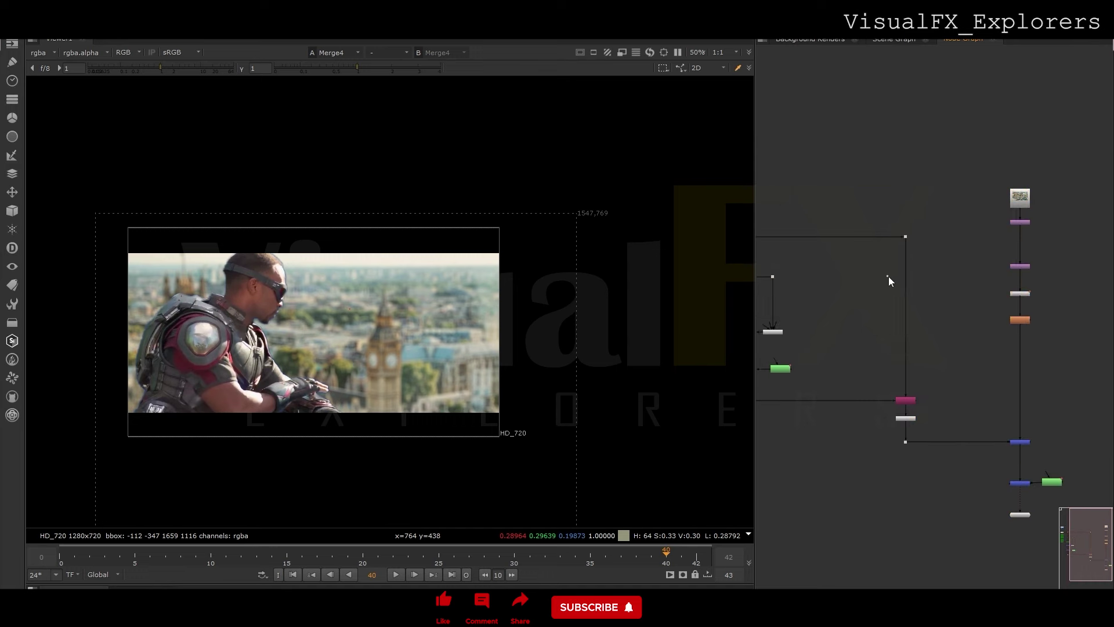
pyautogui.press('Tab')
pyautogui.write('des')
pyautogui.press('Escape')
# Insert a DespillMadness node into the foreground colour branch above the Copy node and set its screen type to blue
pyautogui.click(12, 322)
pyautogui.click(197, 564)
pyautogui.press('Tab')
pyautogui.write('des')
pyautogui.click(802, 348)
pyautogui.moveTo(837, 316); pyautogui.dragTo(905, 277)
pyautogui.click(560, 276)
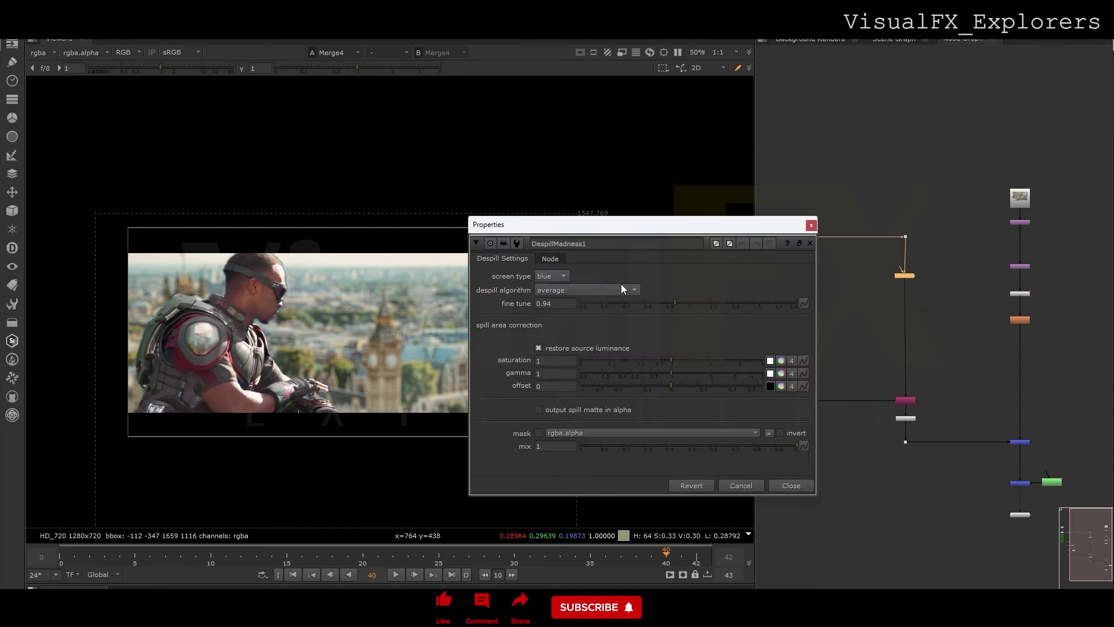
pyautogui.click(811, 225)
# Place a second DespillMadness node beneath the first, check its settings, and move both nodes up closer to the dot
pyautogui.moveTo(908, 275)
pyautogui.mouseDown()
pyautogui.moveTo(886, 291)
pyautogui.moveTo(904, 294)
pyautogui.mouseUp()
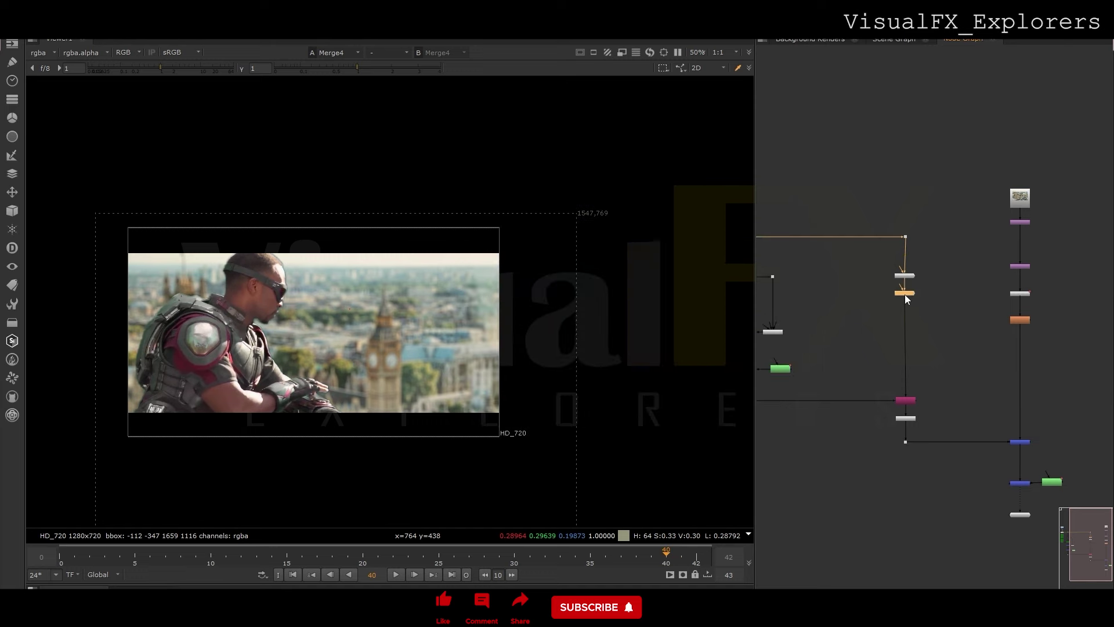
pyautogui.doubleClick(904, 293)
pyautogui.click(623, 245)
pyautogui.click(876, 201)
pyautogui.click(905, 277)
pyautogui.moveTo(909, 283); pyautogui.dragTo(908, 268)
# Move the final Merge and its input dot down and insert a KillOutline node below the foreground Premult
pyautogui.moveTo(928, 349); pyautogui.dragTo(905, 240, button='middle')
pyautogui.moveTo(859, 322); pyautogui.dragTo(1053, 420)
pyautogui.moveTo(997, 334); pyautogui.dragTo(996, 383)
pyautogui.click(883, 310)
pyautogui.press('g')
# Toggle KillOutline off and on to compare the edges, then set its erode size to 0
pyautogui.press('d')
pyautogui.press('d')
pyautogui.press('d')
pyautogui.press('d')
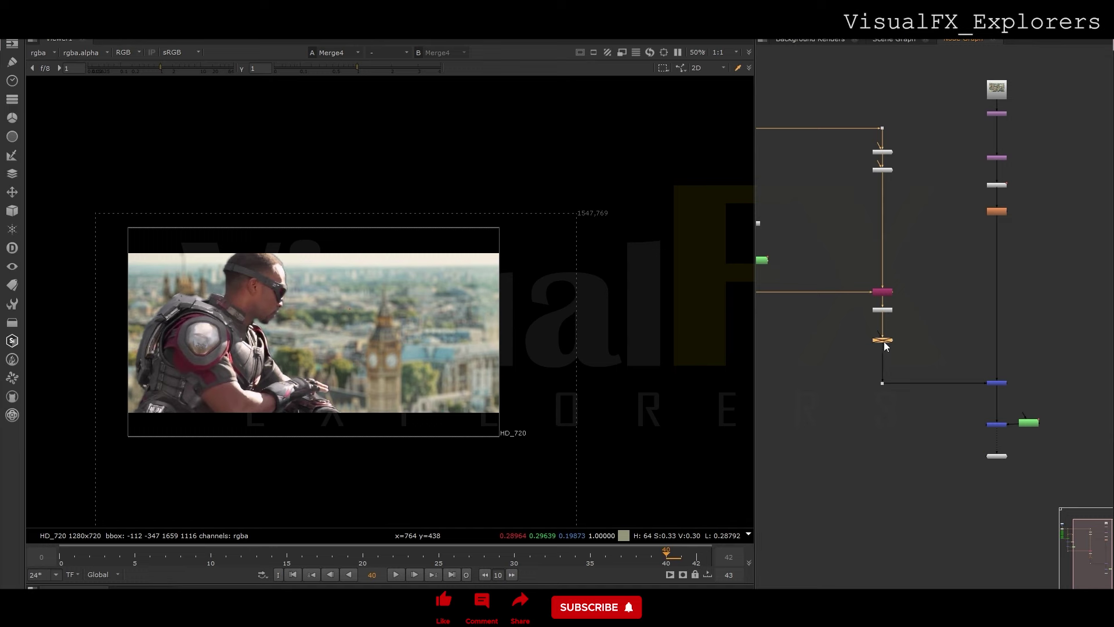
pyautogui.doubleClick(883, 341)
pyautogui.moveTo(687, 364); pyautogui.dragTo(566, 368)
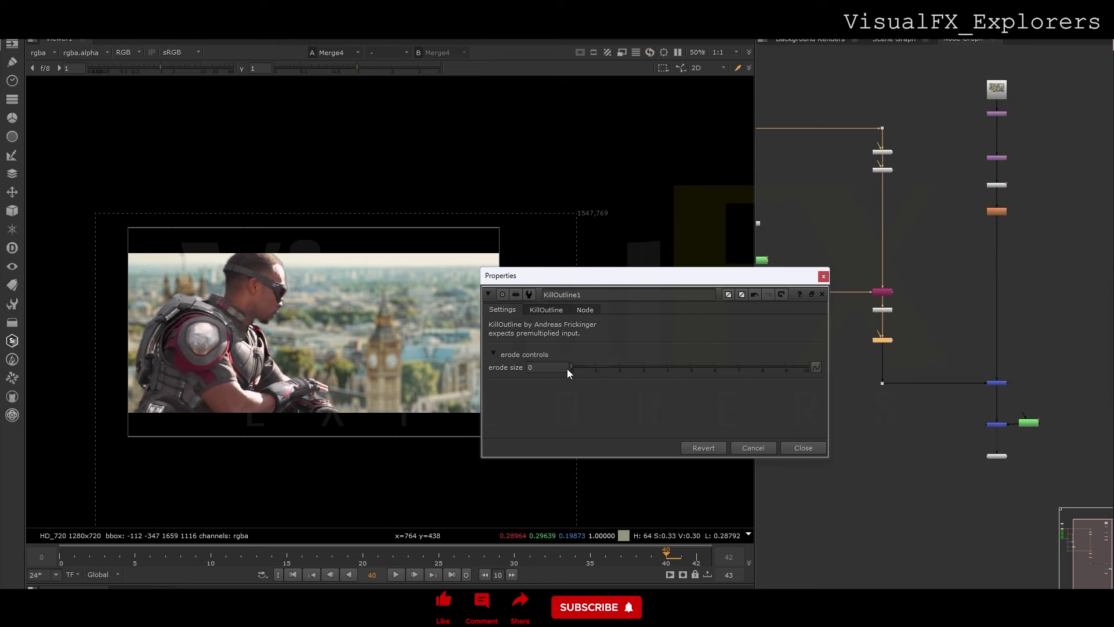
pyautogui.click(823, 277)
# Insert an EdgeBlur node in the matte branch directly below the stencil Merge, keeping its default settings
pyautogui.moveTo(840, 322); pyautogui.dragTo(896, 323, button='middle')
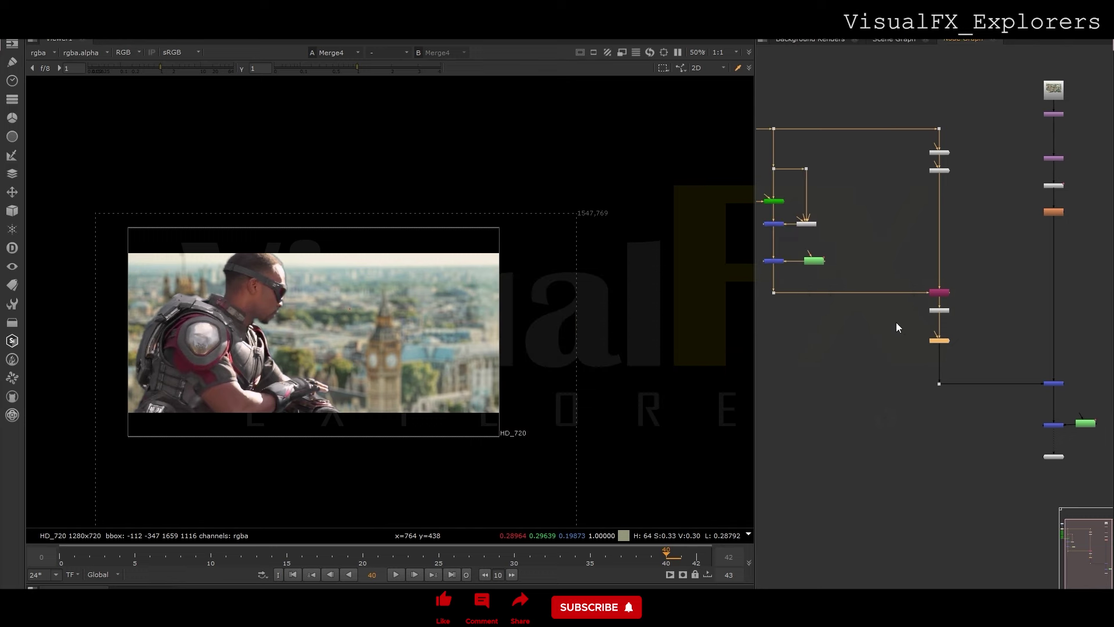
pyautogui.press('Tab')
pyautogui.write('edg')
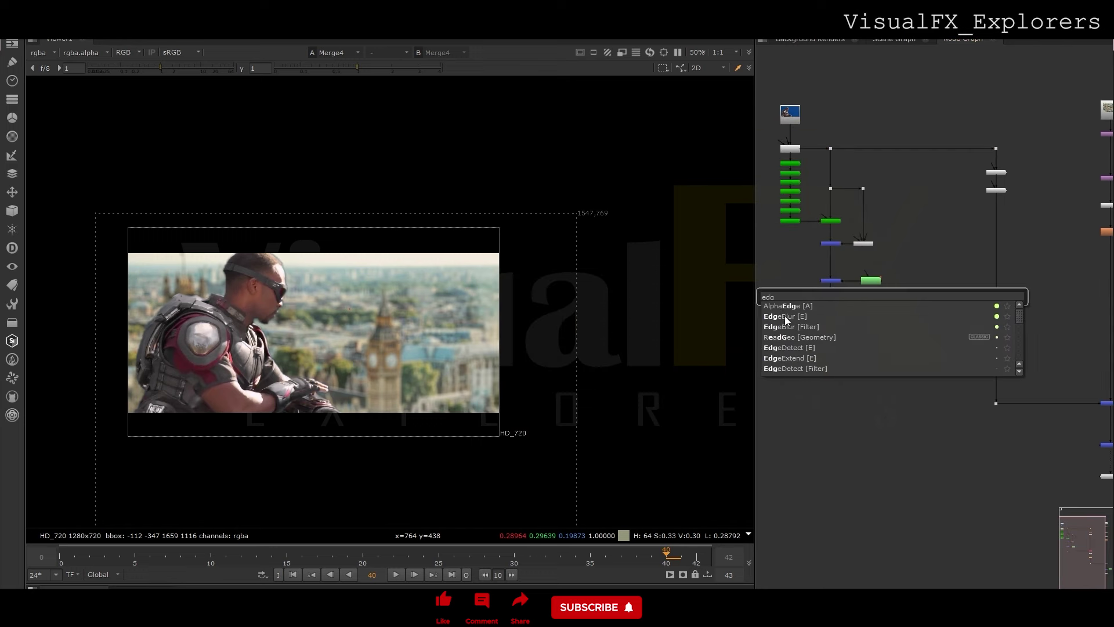
pyautogui.click(785, 315)
pyautogui.moveTo(798, 301); pyautogui.dragTo(834, 298)
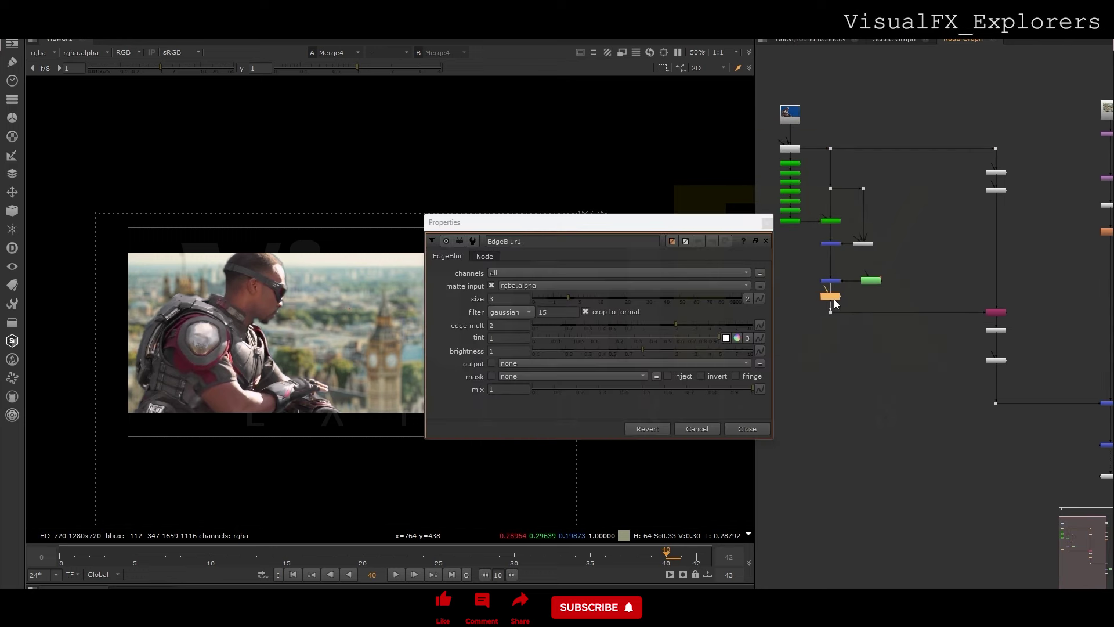
pyautogui.click(767, 222)
# Shift the foreground colour and background branches slightly further right to widen the gap from the matte branch
pyautogui.moveTo(978, 312); pyautogui.dragTo(879, 334, button='middle')
pyautogui.moveTo(923, 215); pyautogui.dragTo(1091, 522)
pyautogui.moveTo(902, 343); pyautogui.dragTo(922, 343)
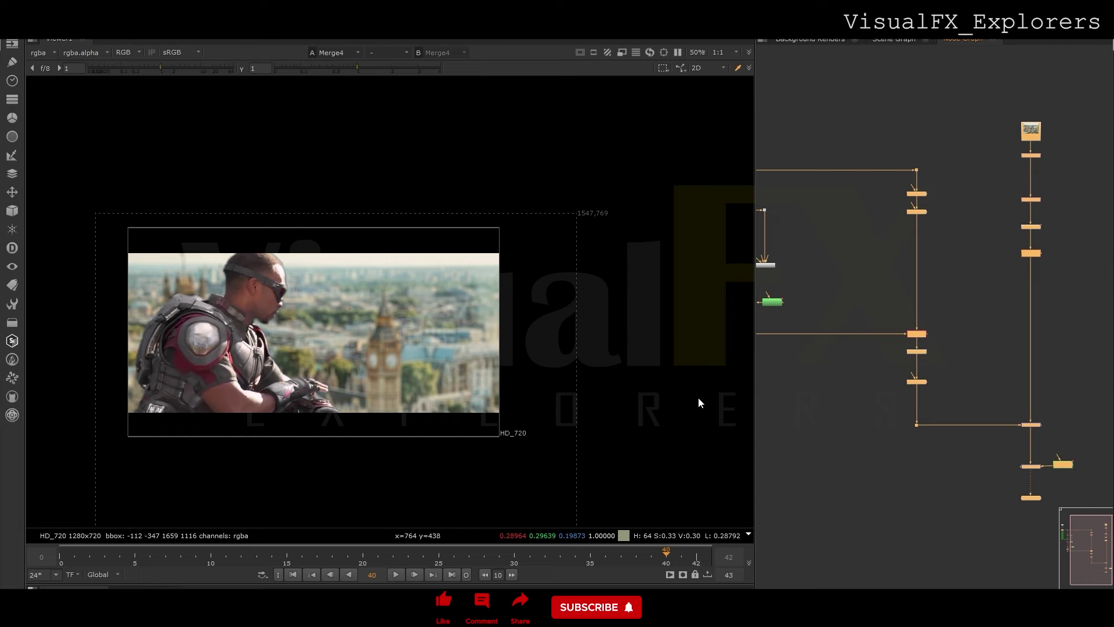
# Add an Erode node and insert it between the second DespillMadness and the Copy node
pyautogui.click(877, 262)
pyautogui.press('Tab')
pyautogui.write('erode')
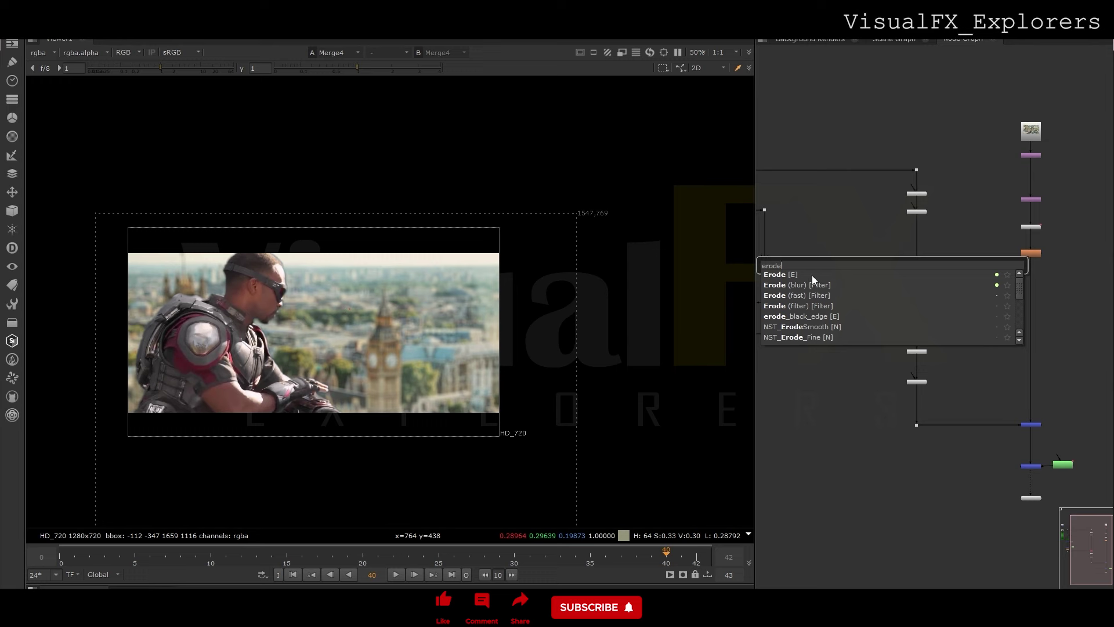
pyautogui.press('Return')
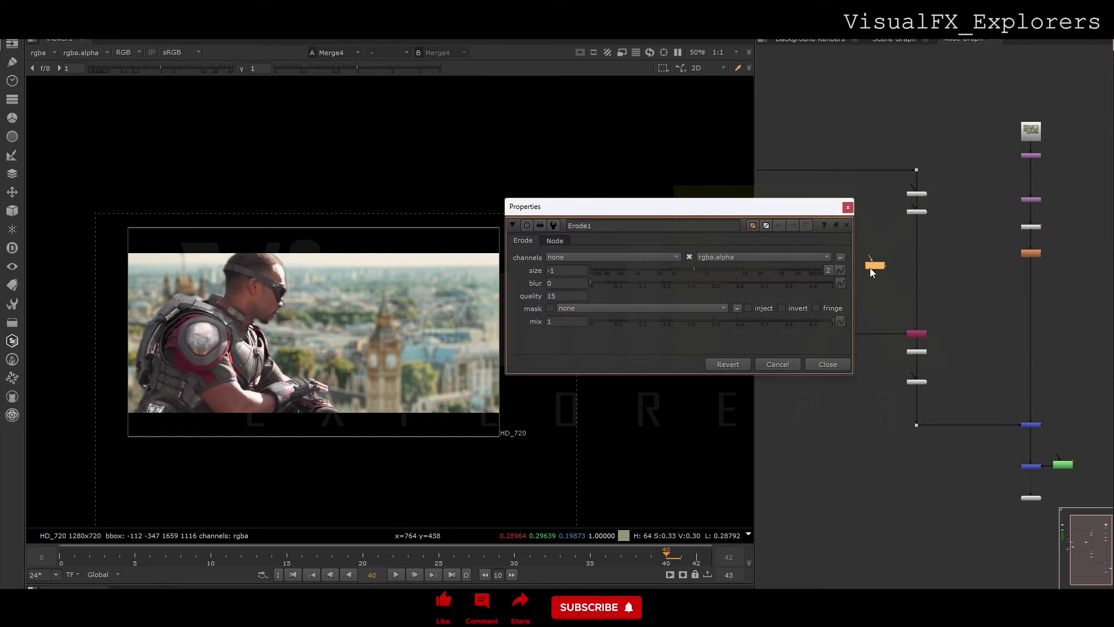
pyautogui.moveTo(871, 269); pyautogui.dragTo(890, 270, button='middle')
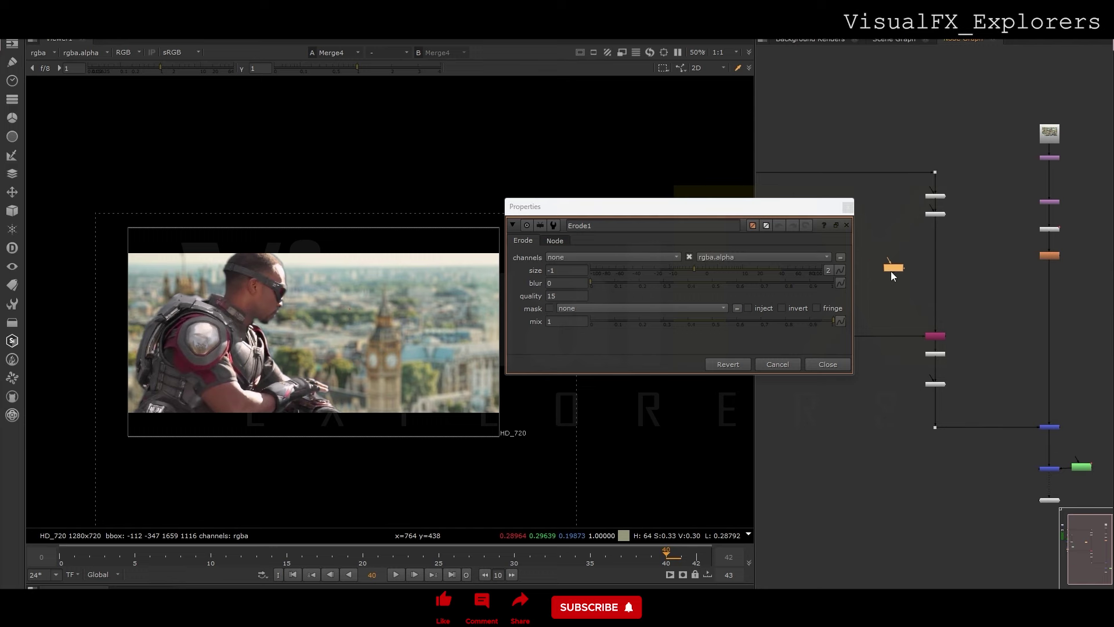
pyautogui.moveTo(890, 270); pyautogui.dragTo(935, 279)
# Adjust the Erode node's size and switch its channels from none to the colour channels
pyautogui.click(678, 268)
pyautogui.moveTo(678, 269)
pyautogui.mouseDown()
pyautogui.moveTo(737, 273)
pyautogui.moveTo(649, 271)
pyautogui.moveTo(703, 276)
pyautogui.moveTo(681, 275)
pyautogui.mouseUp()
pyautogui.click(606, 260)
pyautogui.click(612, 301)
pyautogui.click(848, 207)
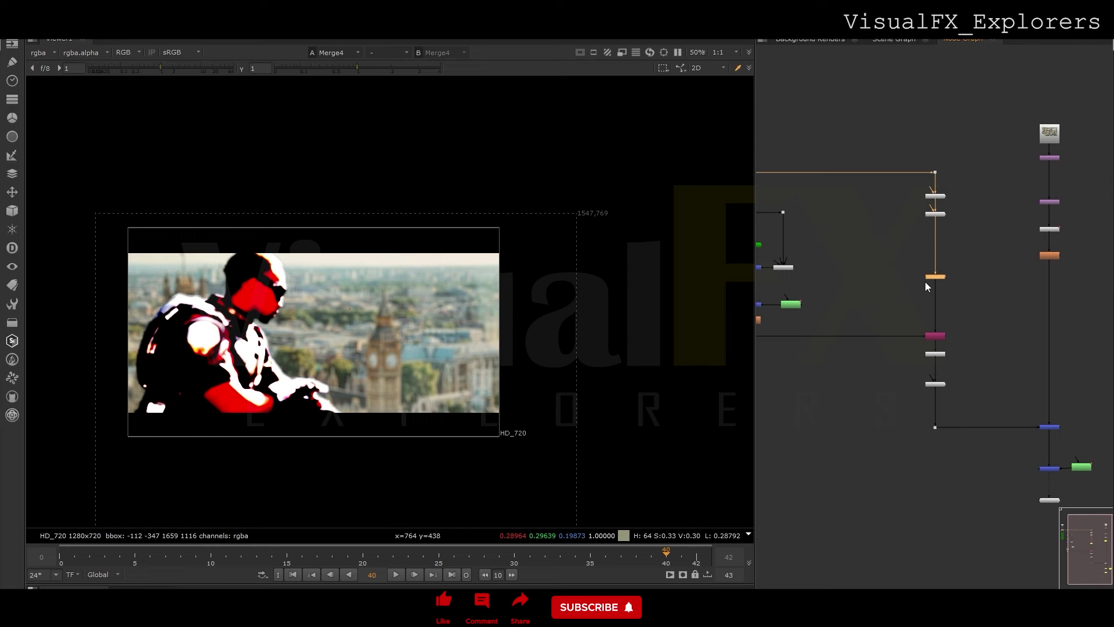
# Move the Copy node and everything below it down to lengthen the branches
pyautogui.moveTo(790, 335); pyautogui.dragTo(813, 287, button='middle')
pyautogui.moveTo(761, 281); pyautogui.dragTo(1109, 476)
pyautogui.moveTo(1076, 379); pyautogui.dragTo(1076, 430)
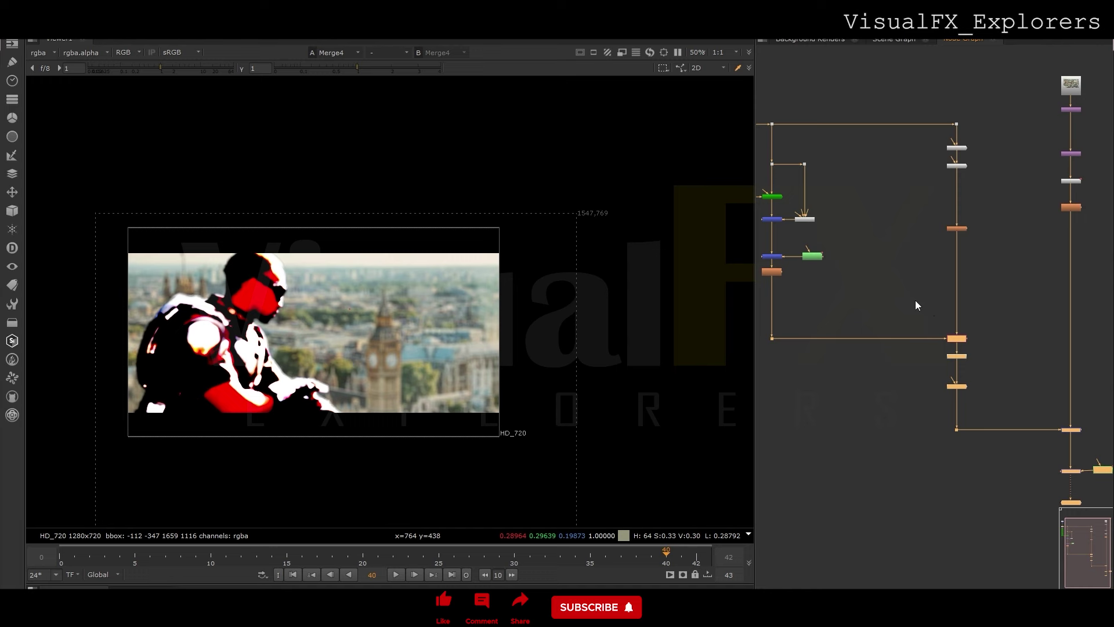
pyautogui.click(873, 306)
pyautogui.press('Tab')
pyautogui.write('dilt')
pyautogui.press('Escape')
# Add an AlphaEdge node fed from the EdgeBlur and connect it to the Erode node's mask input
pyautogui.press('Tab')
pyautogui.write('alpha')
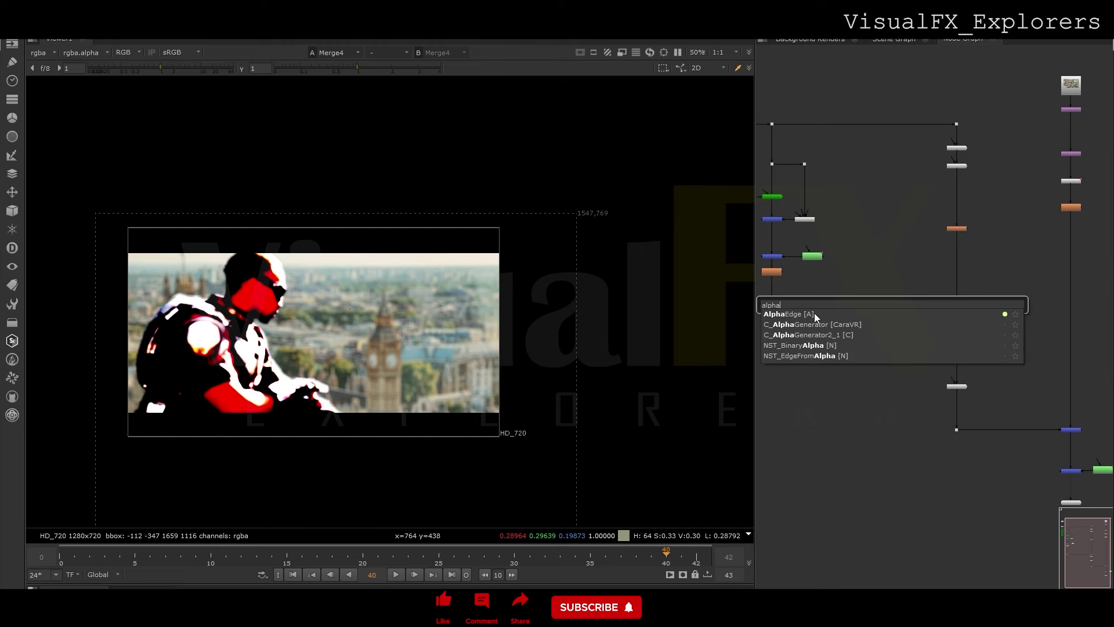
pyautogui.click(813, 314)
pyautogui.click(806, 228)
pyautogui.moveTo(834, 305); pyautogui.dragTo(776, 273)
pyautogui.scroll(4, 947, 246)
pyautogui.moveTo(981, 229); pyautogui.dragTo(789, 325)
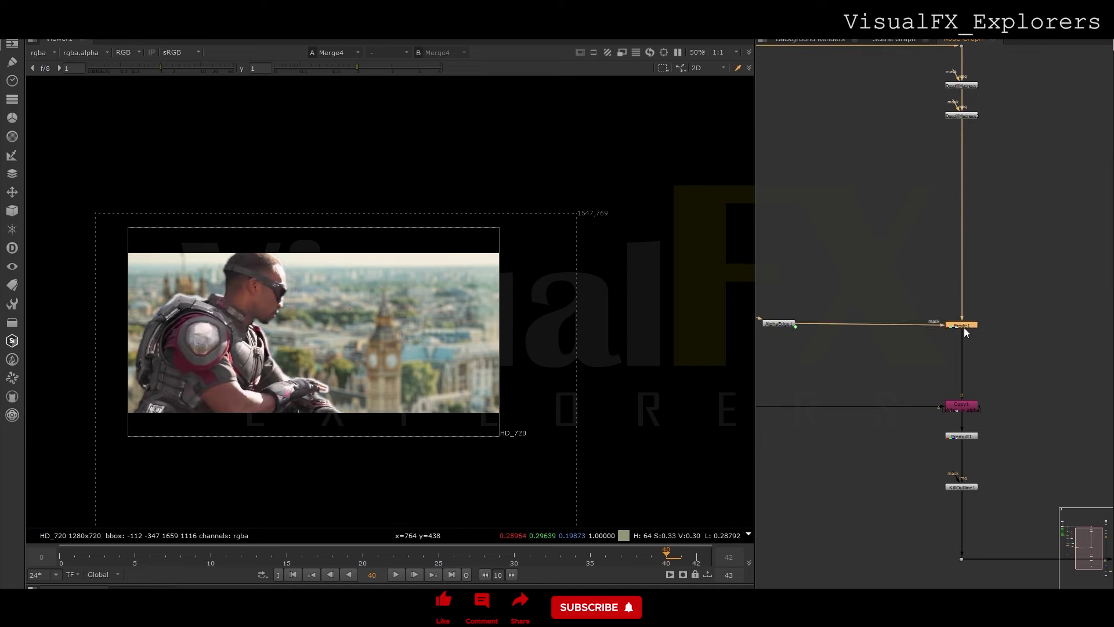
# Insert a Merge node before the Erode's mask input, feed it with a Roto, and draw a feathered shape around the actor's face
pyautogui.click(876, 304)
pyautogui.press('m')
pyautogui.press('o')
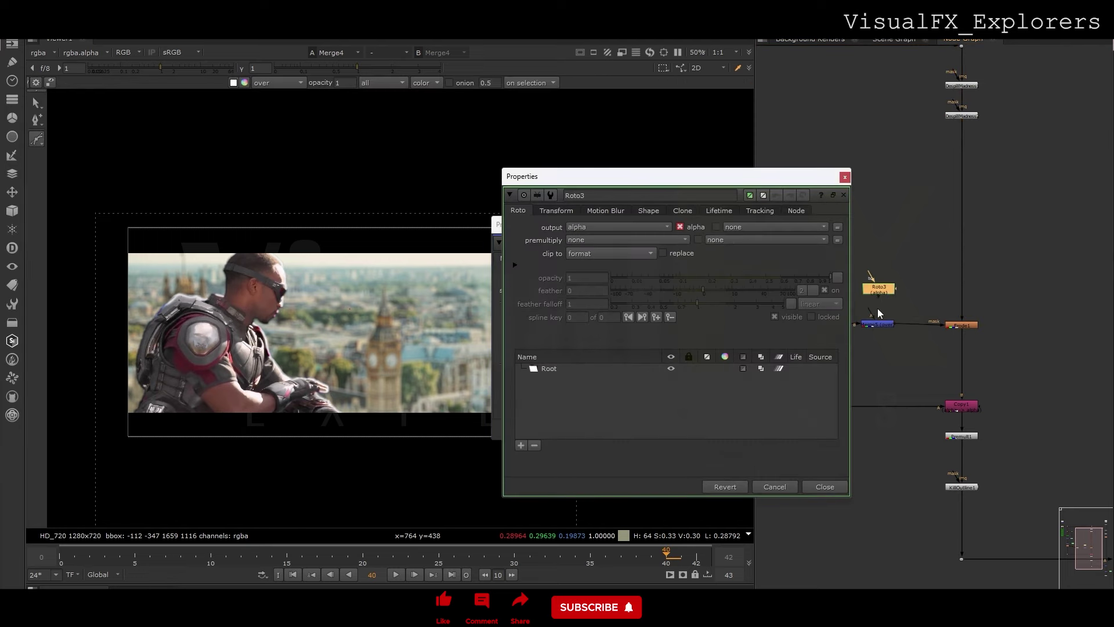
pyautogui.click(284, 243)
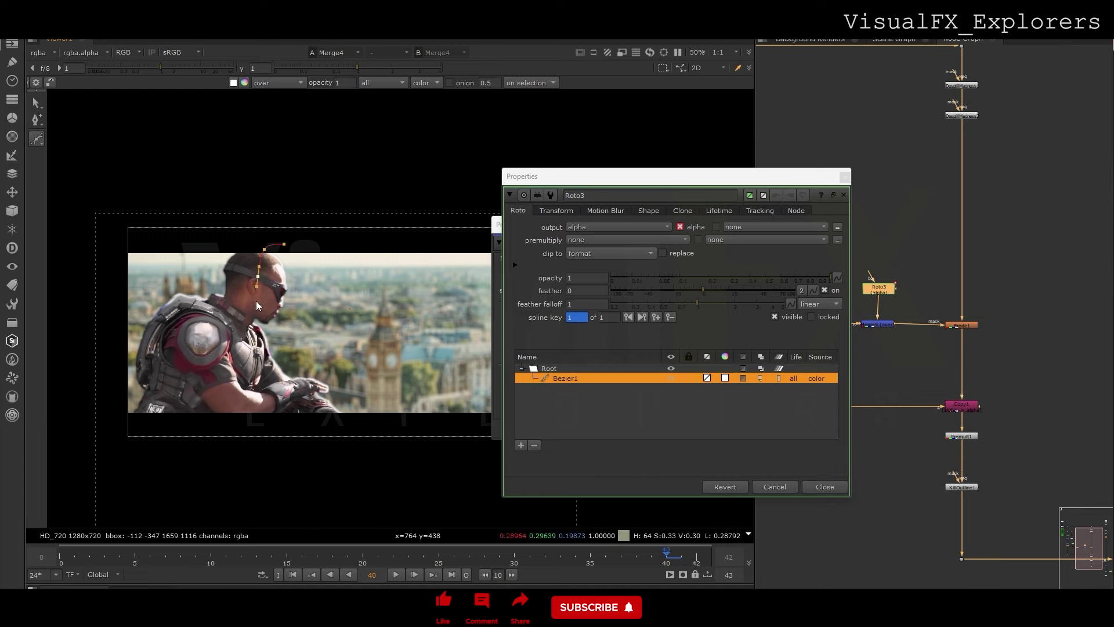
pyautogui.click(284, 244)
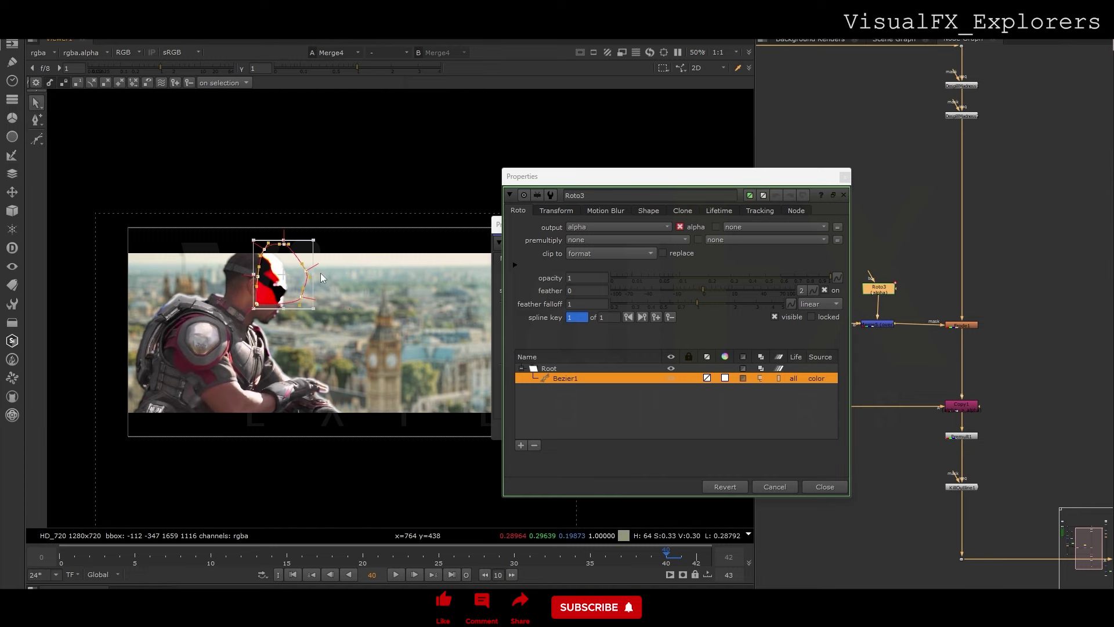
pyautogui.moveTo(290, 269); pyautogui.dragTo(293, 262)
# Set the new Merge's operation to mask and close the Merge and Roto properties
pyautogui.doubleClick(877, 323)
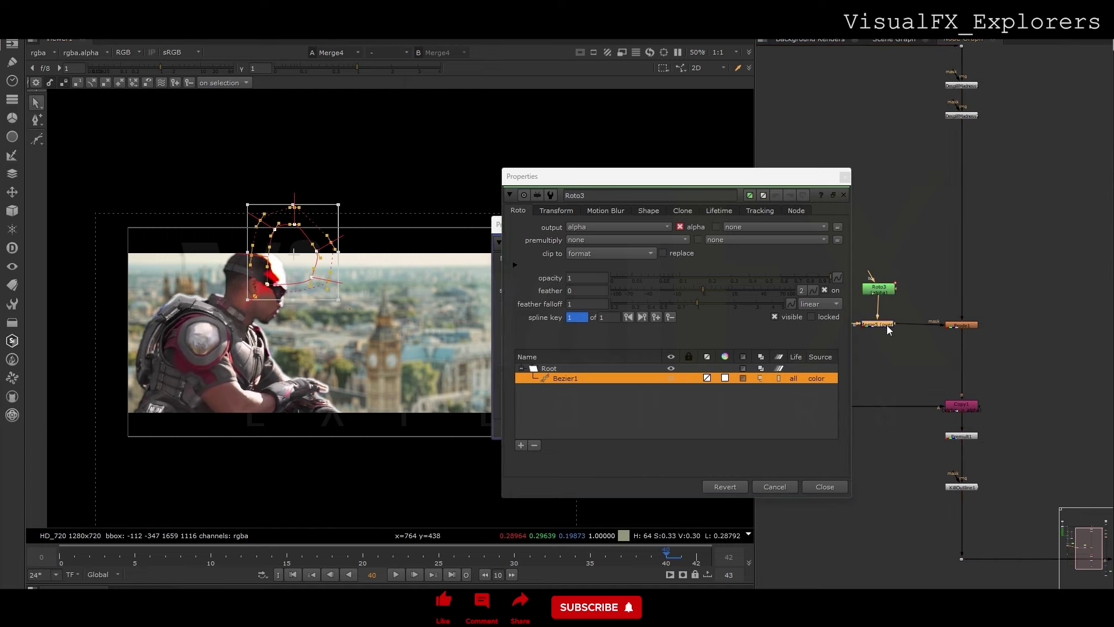
pyautogui.click(573, 277)
pyautogui.click(579, 196)
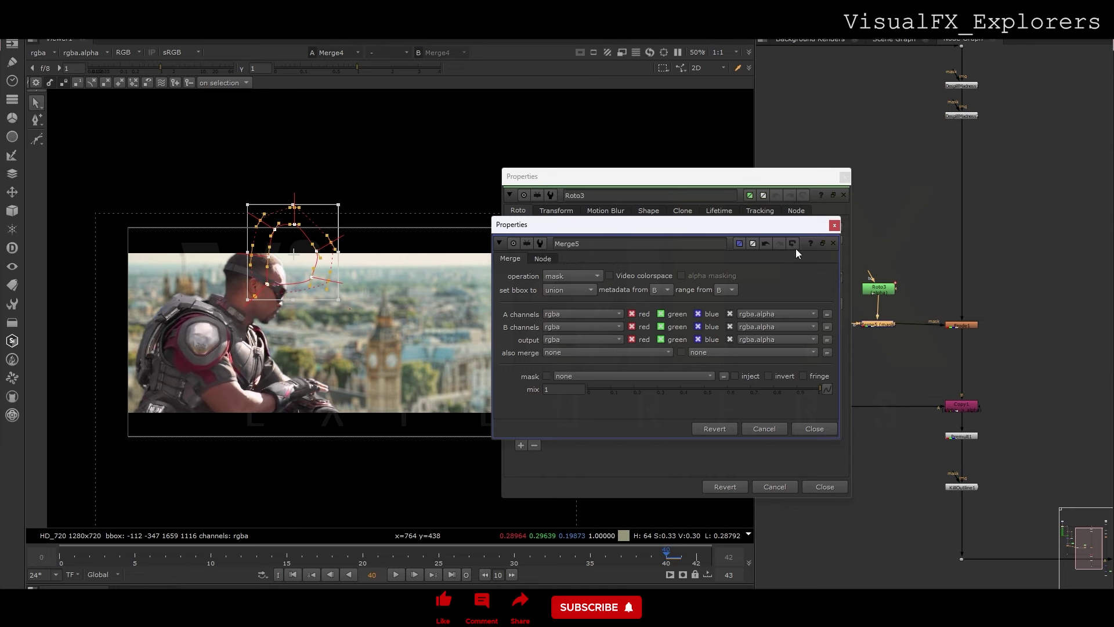
pyautogui.click(834, 225)
pyautogui.click(844, 177)
# Adjust the Erode node's size to about -7
pyautogui.doubleClick(952, 324)
pyautogui.moveTo(637, 269); pyautogui.dragTo(678, 272)
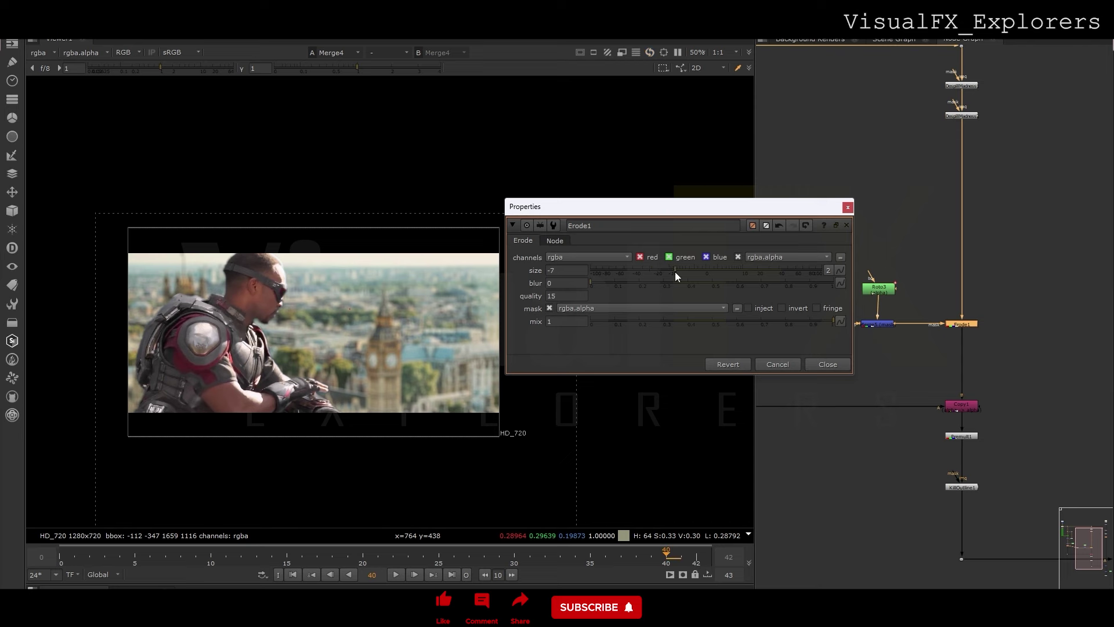
pyautogui.click(848, 208)
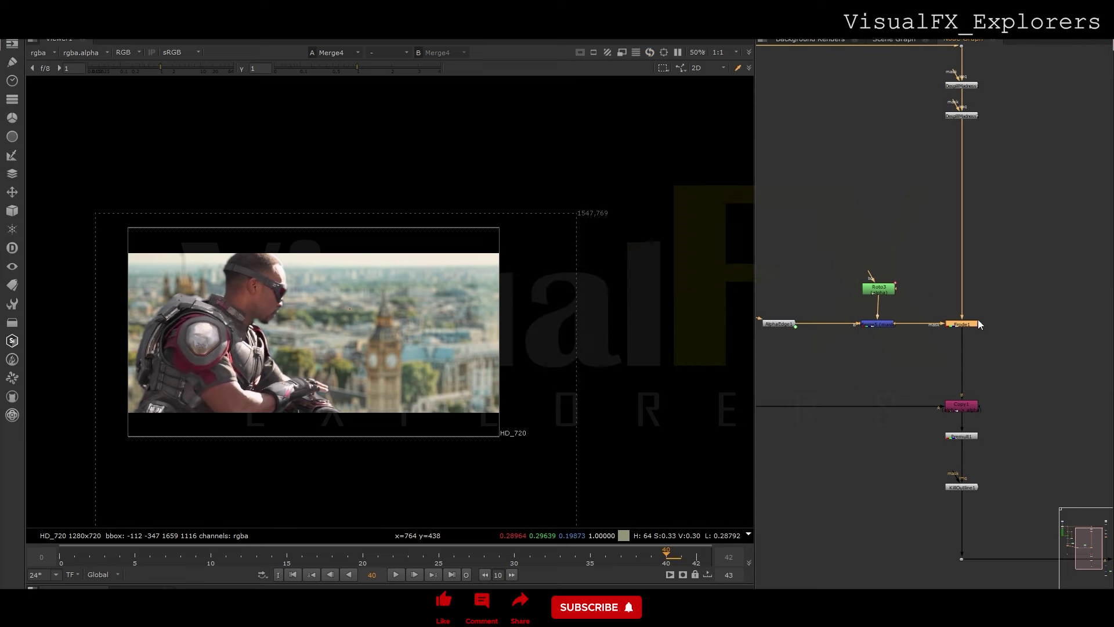
# Tidy the graph by moving the face Roto higher above its Merge and lining up the EdgeBlur with the AlphaEdge row
pyautogui.doubleClick(869, 291)
pyautogui.moveTo(867, 293); pyautogui.dragTo(865, 266)
pyautogui.click(844, 177)
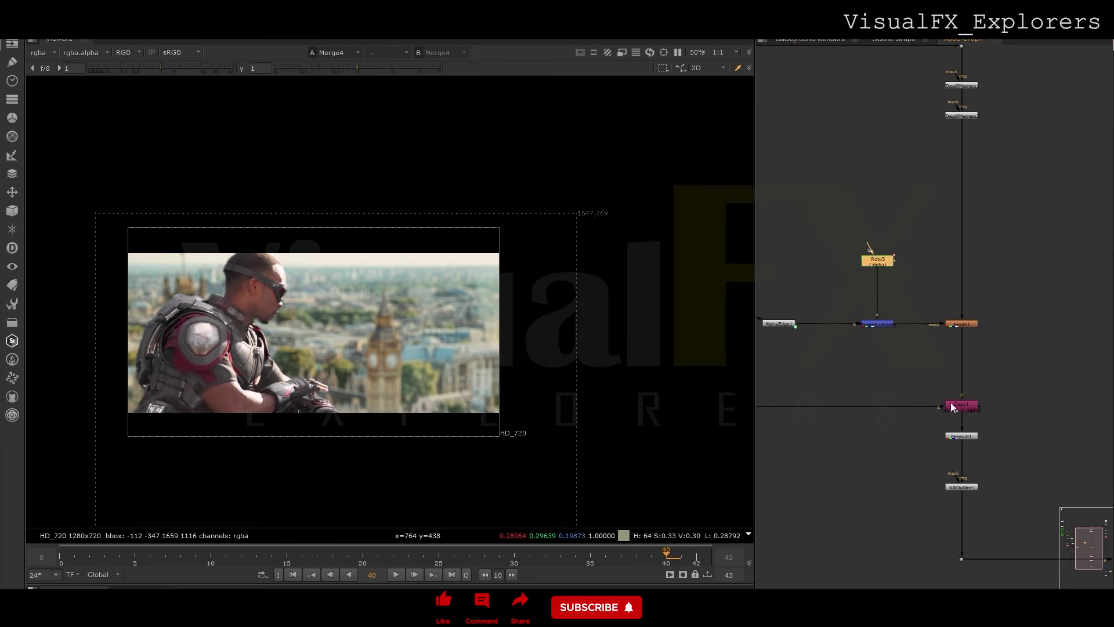
pyautogui.press('f')
pyautogui.moveTo(813, 368); pyautogui.dragTo(813, 385)
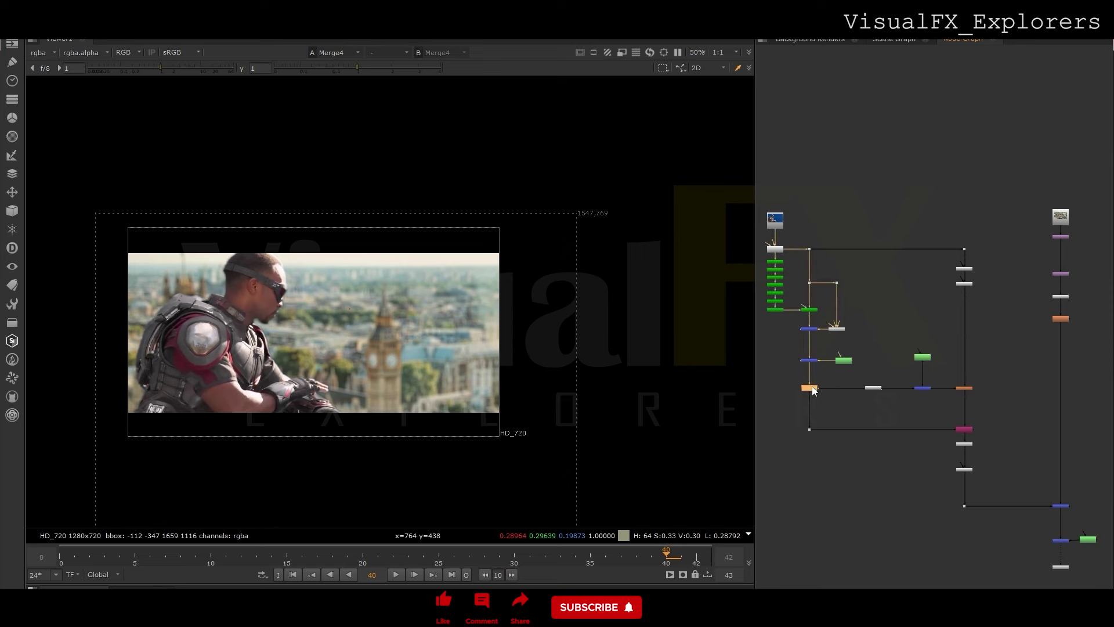
# Copy the background branch's Tracker node and insert the copy between the face Roto and the mask Merge
pyautogui.scroll(3, 1057, 304)
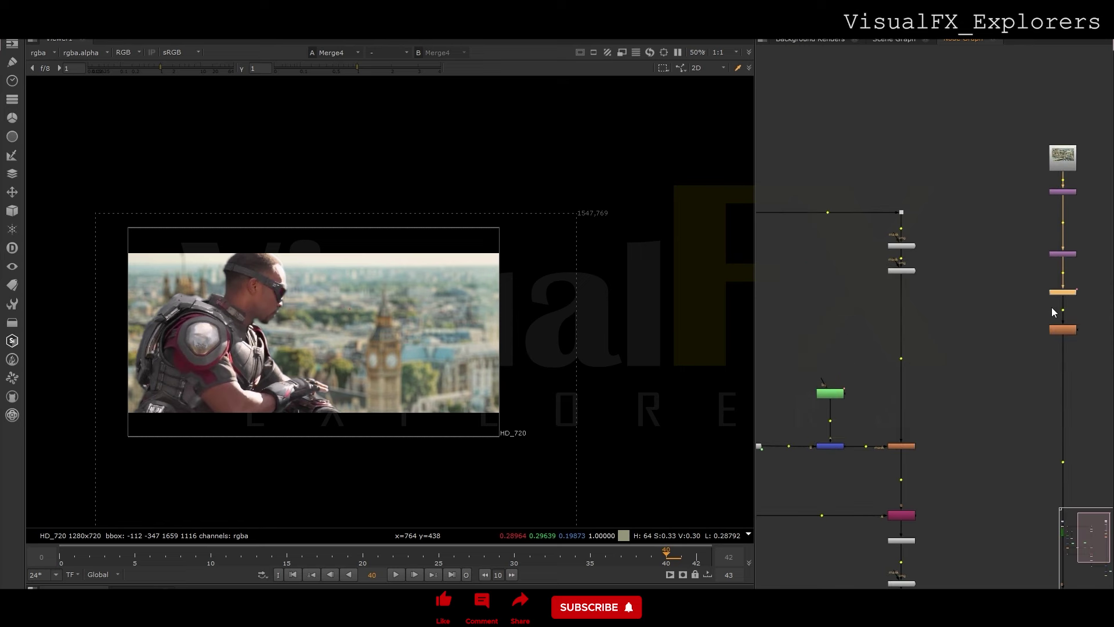
pyautogui.scroll(3, 809, 413)
pyautogui.hotkey('ctrl', 'v')
pyautogui.moveTo(810, 413); pyautogui.dragTo(826, 413)
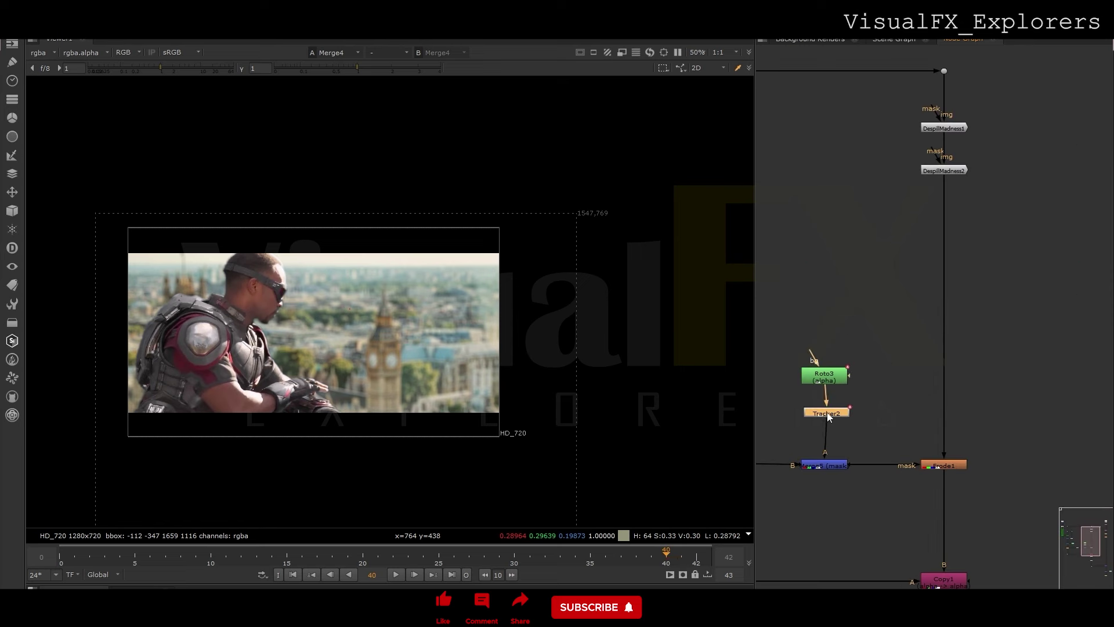
# Set the Erode node's size to about -34, comparing the edge at frame 0 and frame 41
pyautogui.moveTo(383, 560); pyautogui.dragTo(61, 556)
pyautogui.click(934, 467)
pyautogui.doubleClick(934, 466)
pyautogui.moveTo(661, 271)
pyautogui.mouseDown()
pyautogui.moveTo(611, 269)
pyautogui.moveTo(656, 274)
pyautogui.mouseUp()
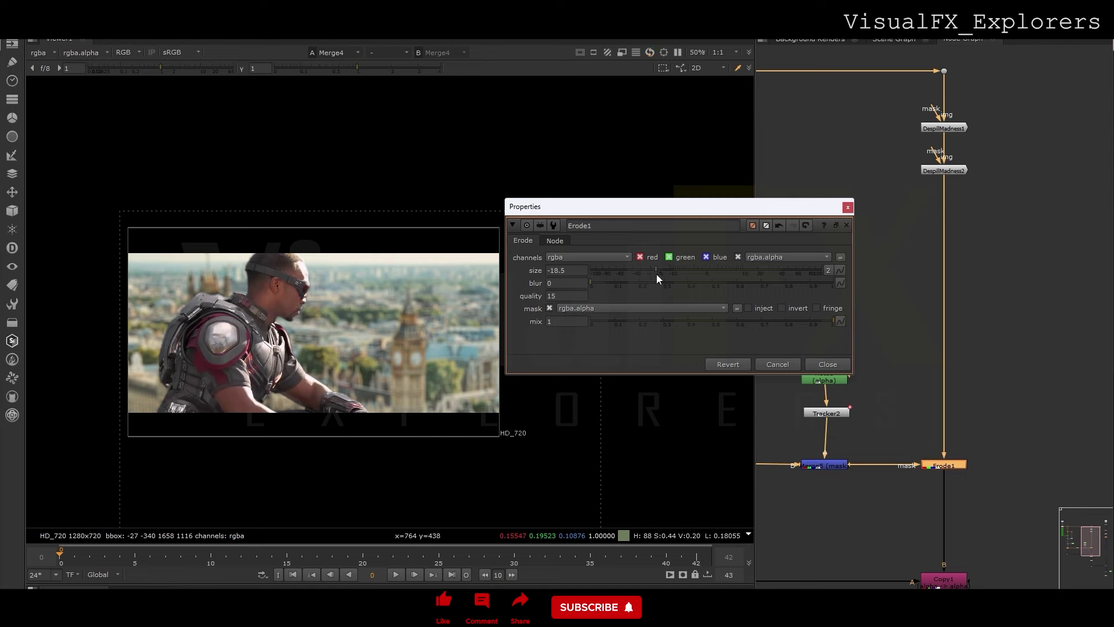
pyautogui.click(683, 555)
pyautogui.moveTo(608, 269); pyautogui.dragTo(639, 272)
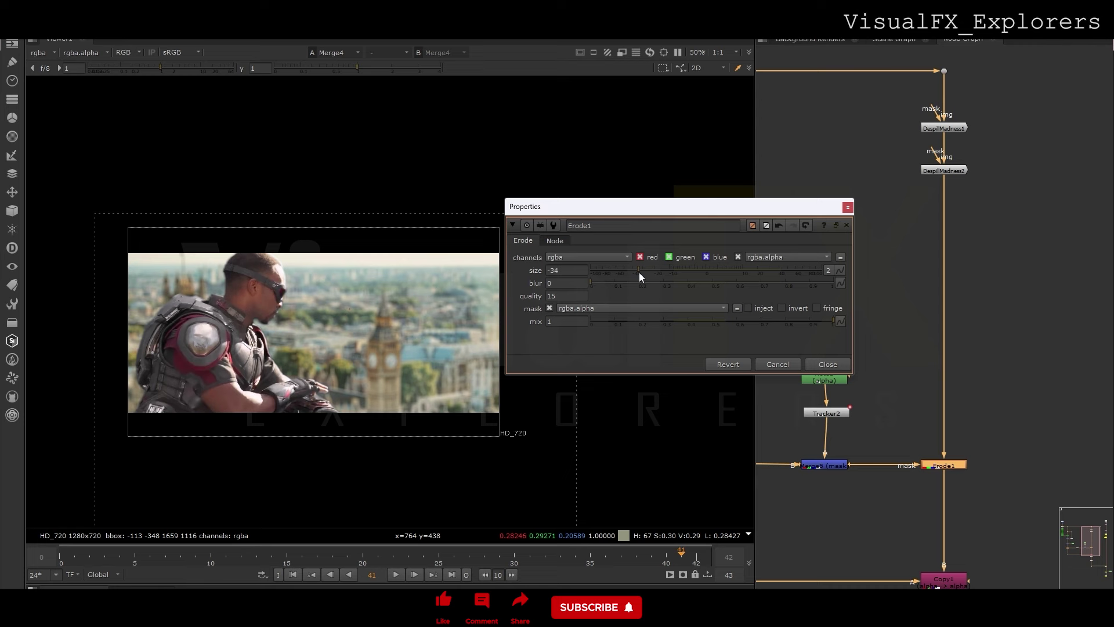
pyautogui.click(850, 209)
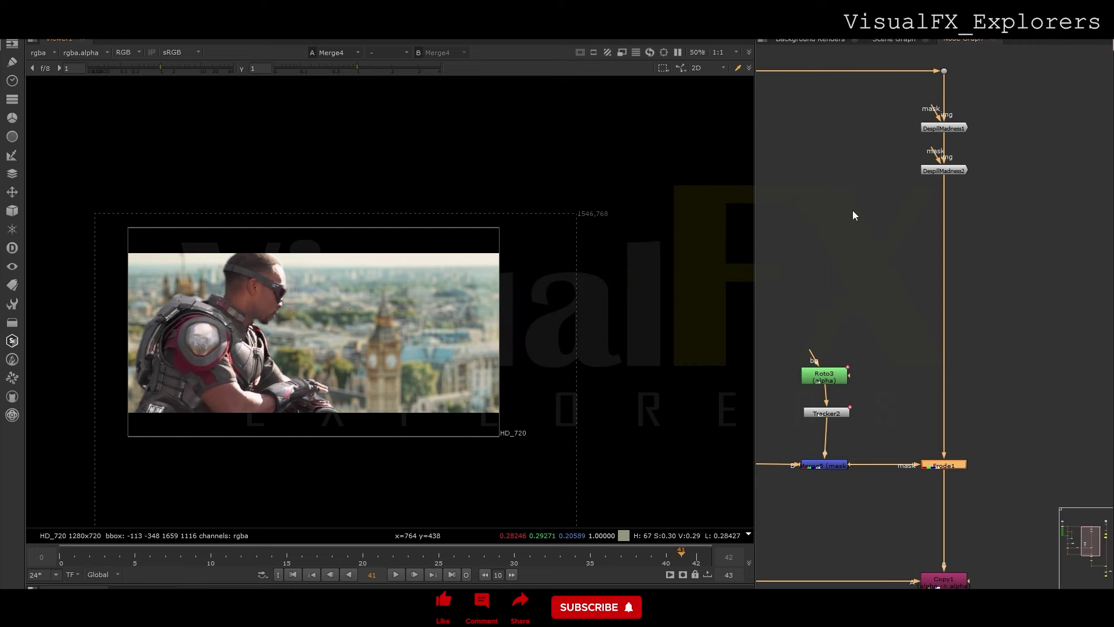
# Align the Tracker and Roto above the mask Merge and scrub the timeline to review the actor's edges up close
pyautogui.moveTo(827, 415); pyautogui.dragTo(824, 414)
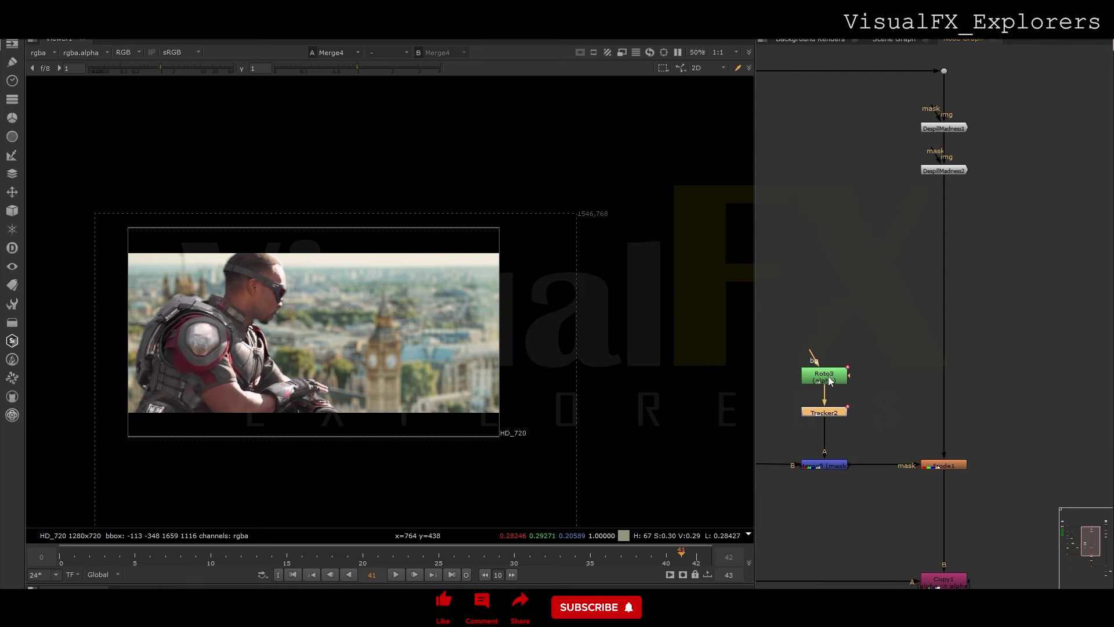
pyautogui.moveTo(828, 376); pyautogui.dragTo(828, 371)
pyautogui.moveTo(287, 563); pyautogui.dragTo(396, 563)
pyautogui.scroll(4, 283, 308)
pyautogui.scroll(-2, 283, 335)
pyautogui.moveTo(257, 559); pyautogui.dragTo(97, 561)
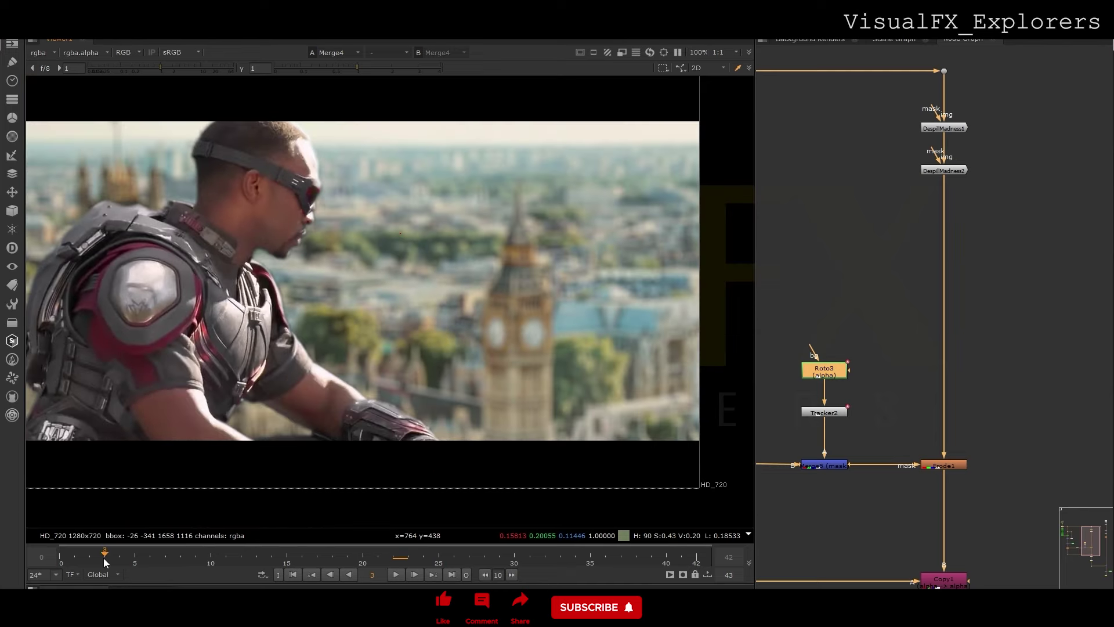
pyautogui.scroll(-3, 346, 367)
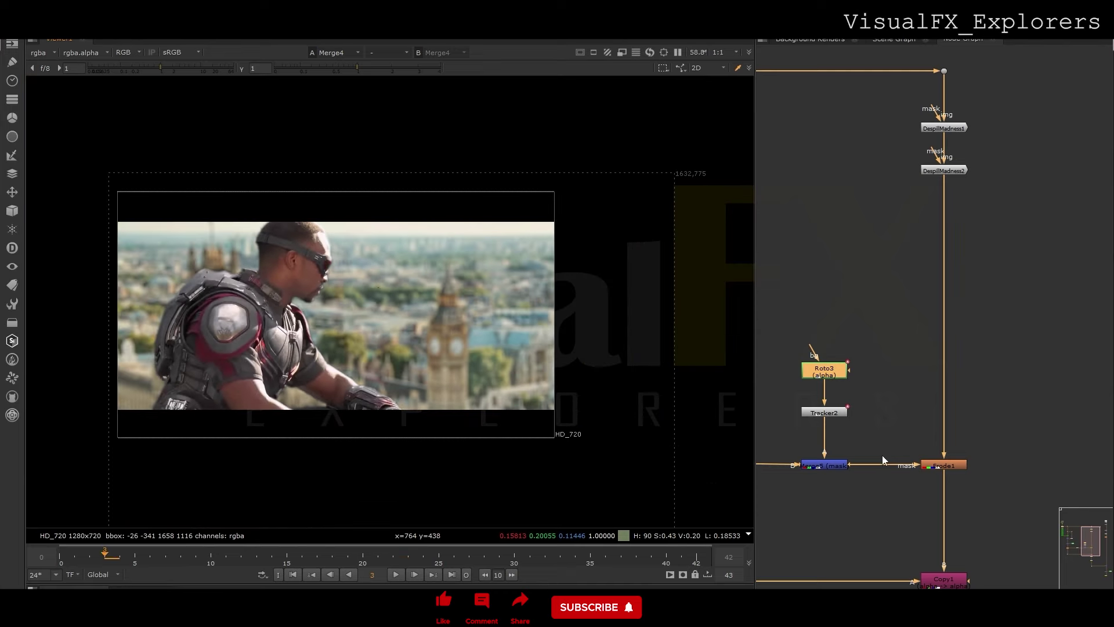
# Insert a Dilate node between the Erode and Copy nodes and increase its size slightly
pyautogui.scroll(-5, 886, 456)
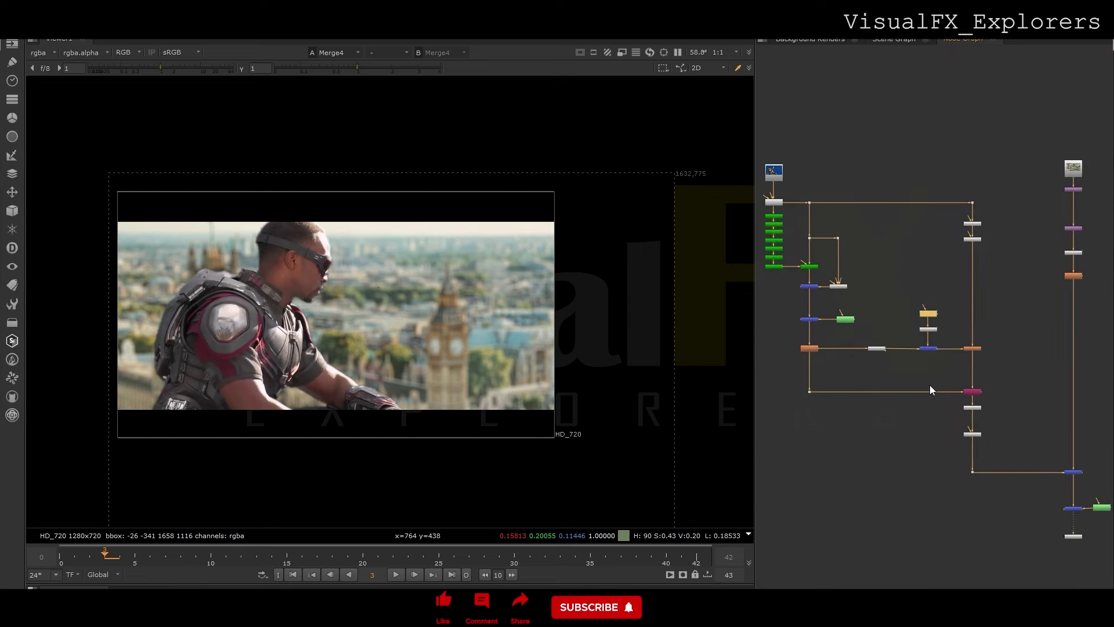
pyautogui.scroll(3, 929, 384)
pyautogui.click(931, 364)
pyautogui.press('Tab')
pyautogui.write('er')
pyautogui.press('Escape')
pyautogui.moveTo(933, 366); pyautogui.dragTo(1001, 365)
pyautogui.moveTo(750, 364); pyautogui.dragTo(778, 372)
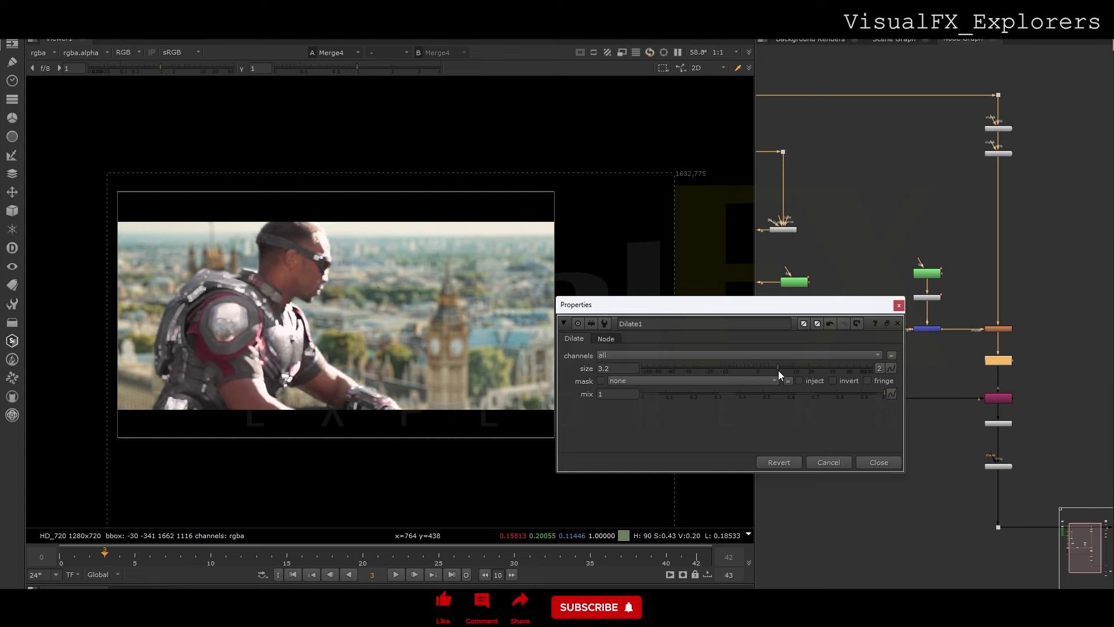
pyautogui.click(898, 304)
# Duplicate the AlphaEdge node and place the copy below the original
pyautogui.press('f')
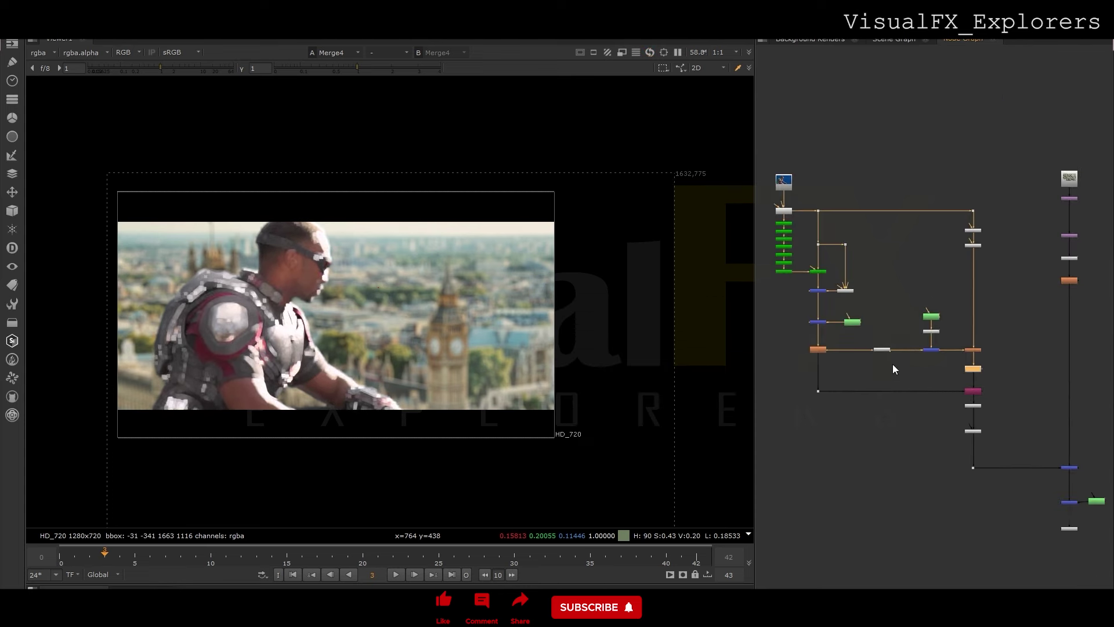
pyautogui.scroll(3, 879, 357)
pyautogui.click(879, 346)
pyautogui.hotkey('ctrl', 'c')
pyautogui.click(874, 365)
pyautogui.hotkey('ctrl', 'v')
pyautogui.moveTo(872, 369); pyautogui.dragTo(874, 381)
pyautogui.scroll(2, 795, 366)
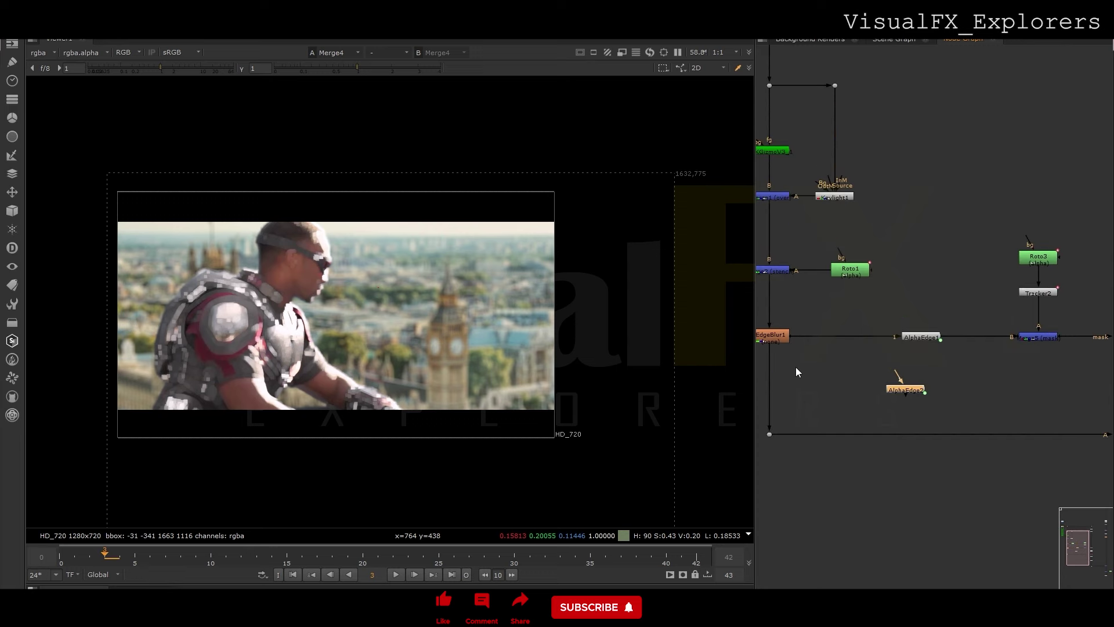
# Add a dot on the pipe below the EdgeBlur, feed the copied AlphaEdge from it, and connect that node to the Dilate's mask
pyautogui.moveTo(796, 367); pyautogui.dragTo(823, 366, button='middle')
pyautogui.keyDown('ctrl'); pyautogui.click(798, 387); pyautogui.keyUp('ctrl')
pyautogui.moveTo(922, 375); pyautogui.dragTo(799, 386)
pyautogui.click(934, 389)
pyautogui.moveTo(976, 398); pyautogui.dragTo(886, 402, button='middle')
pyautogui.moveTo(1093, 386); pyautogui.dragTo(868, 392)
pyautogui.moveTo(1073, 389); pyautogui.dragTo(1073, 393)
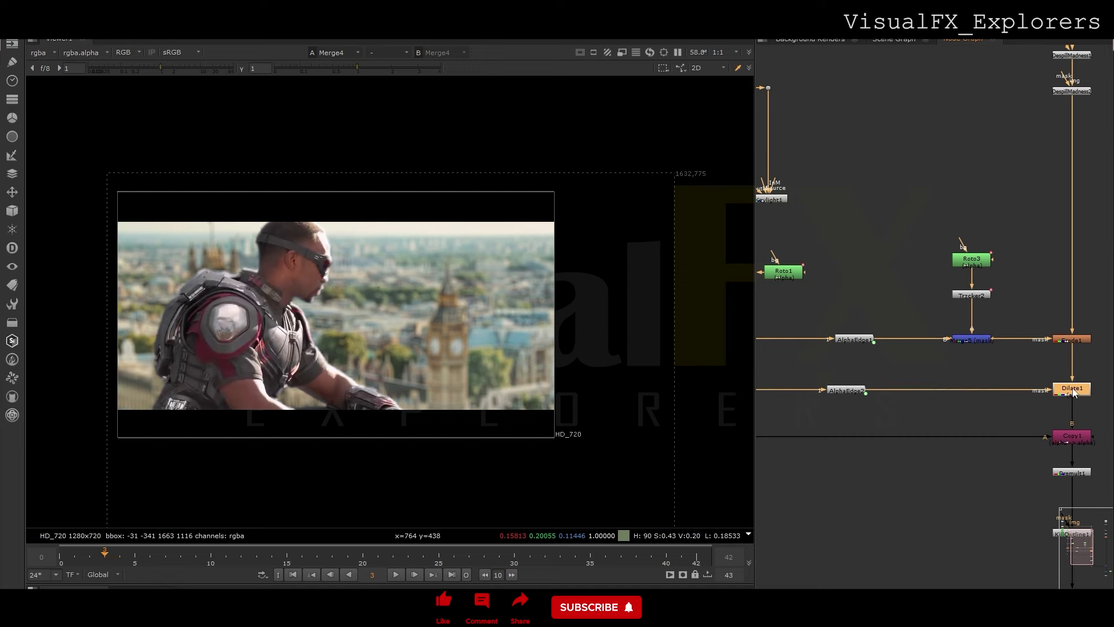
# Insert a Merge before the Dilate's mask input, feed it with a new Roto, and set its operation to mask
pyautogui.press('m')
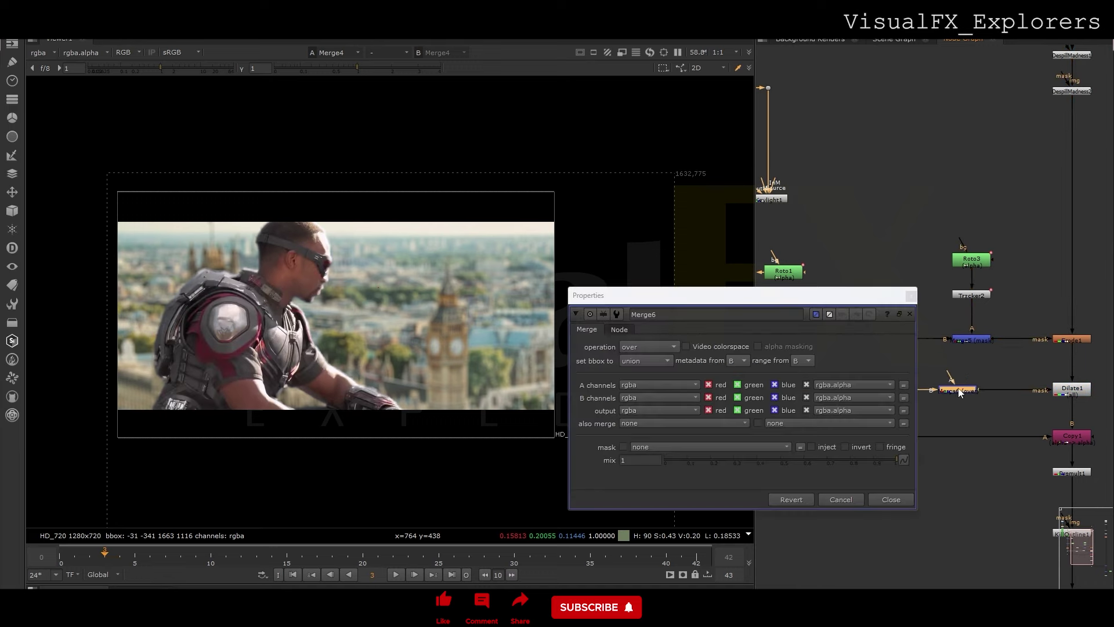
pyautogui.press('o')
pyautogui.moveTo(957, 373); pyautogui.dragTo(965, 391)
pyautogui.doubleClick(964, 391)
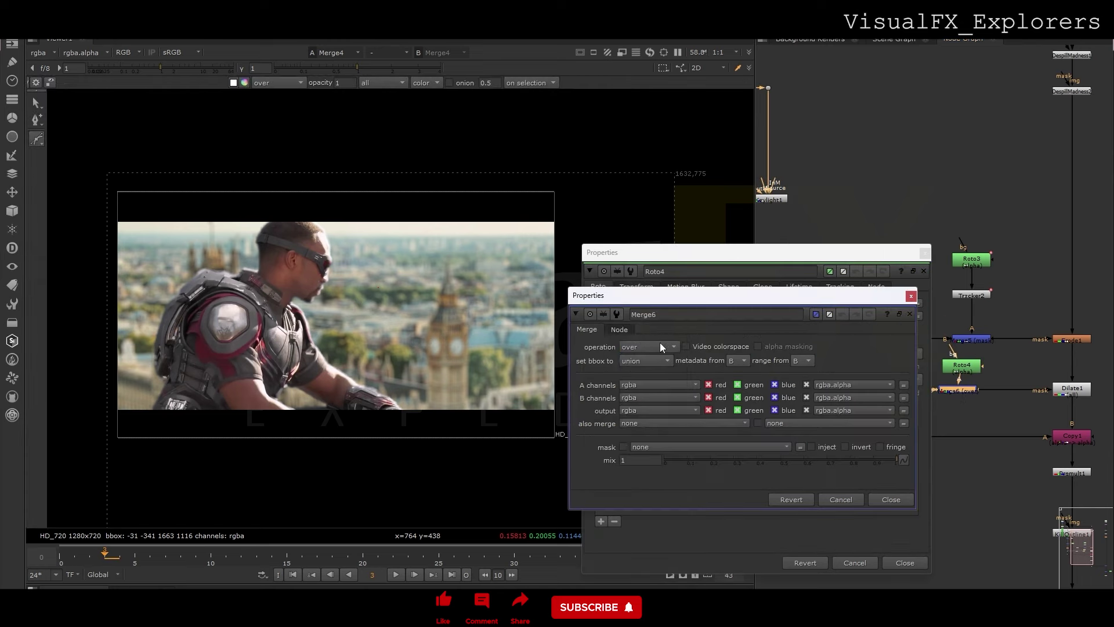
pyautogui.click(665, 346)
pyautogui.click(661, 298)
pyautogui.click(911, 296)
# Draw a closed roto shape around the front of the actor's chest and expand its feather outward
pyautogui.click(281, 303)
pyautogui.click(290, 328)
pyautogui.click(295, 343)
pyautogui.click(343, 367)
pyautogui.click(341, 334)
pyautogui.click(317, 311)
pyautogui.moveTo(246, 294); pyautogui.dragTo(377, 389)
pyautogui.press('e')
pyautogui.press('e')
pyautogui.press('e')
# Copy the Tracker from the face Roto branch and insert it between the chest Roto and its mask Merge
pyautogui.moveTo(951, 366)
pyautogui.mouseDown()
pyautogui.moveTo(985, 371)
pyautogui.moveTo(957, 383)
pyautogui.mouseUp()
pyautogui.click(974, 292)
pyautogui.hotkey('ctrl', 'c')
pyautogui.click(994, 367)
pyautogui.hotkey('ctrl', 'v')
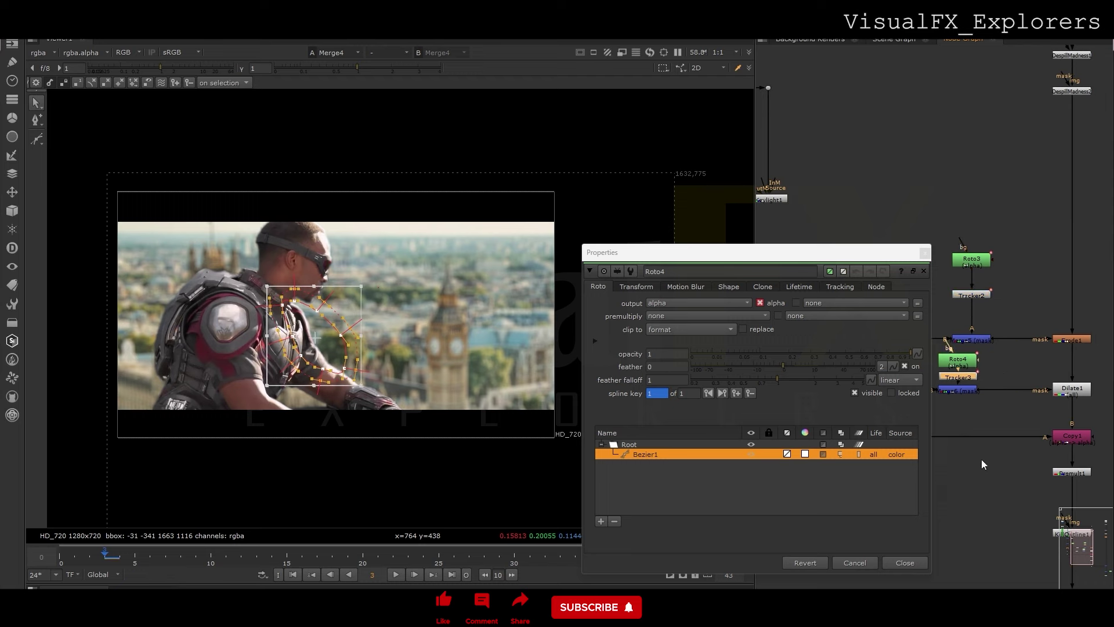
pyautogui.click(1022, 613)
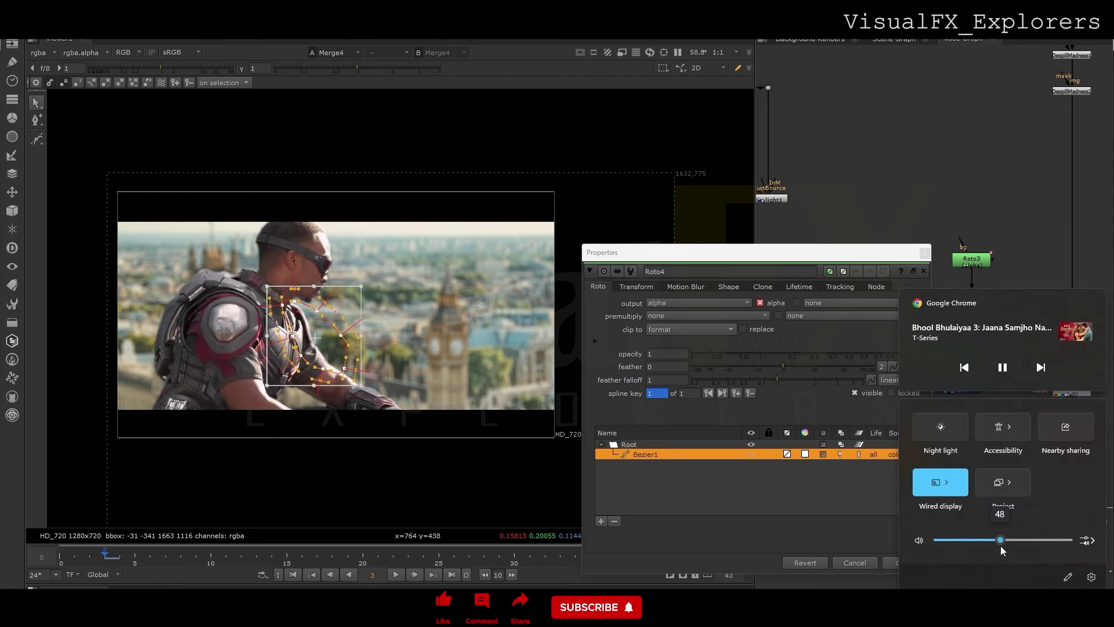
pyautogui.click(1052, 274)
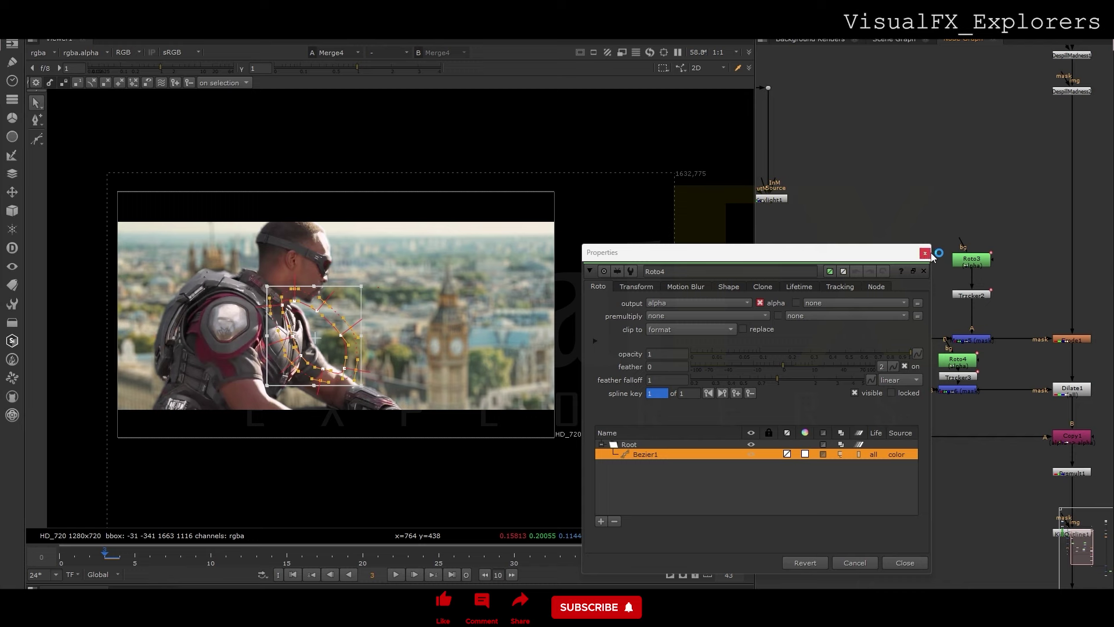
# Close the Roto properties and insert a Grade node at the end of the foreground branch, before the dot leading to the background Merge
pyautogui.click(925, 253)
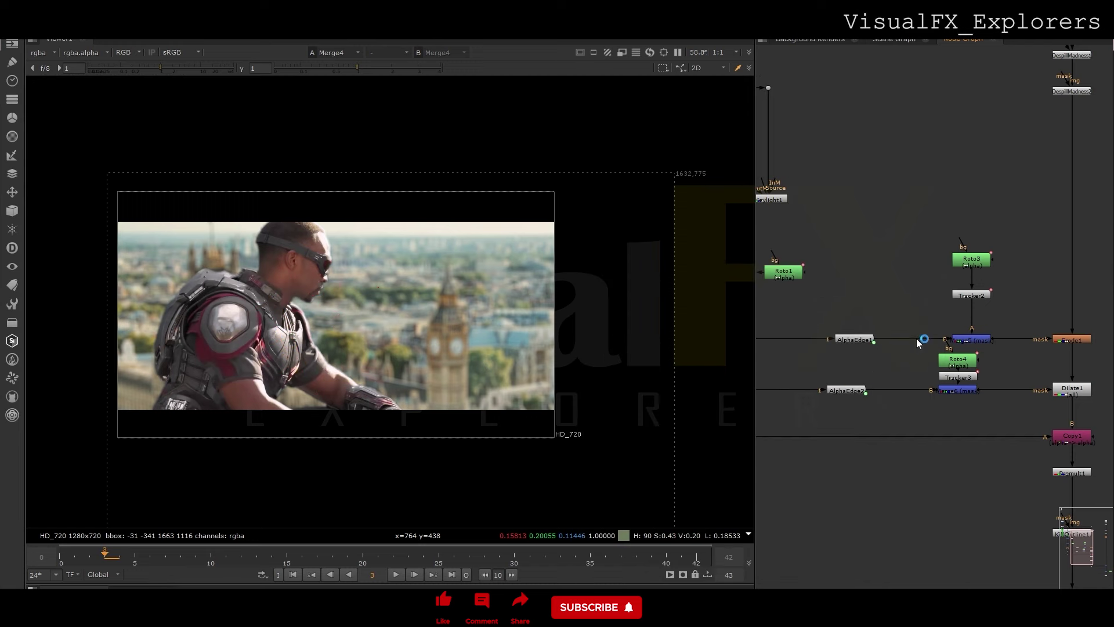
pyautogui.scroll(-5, 925, 452)
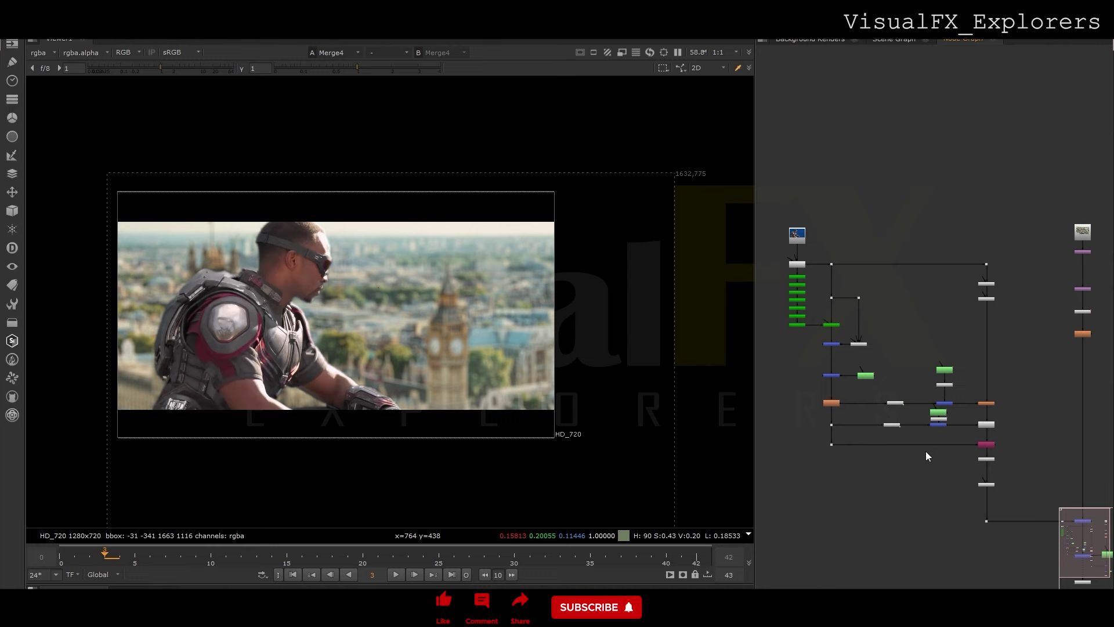
pyautogui.moveTo(992, 503); pyautogui.dragTo(903, 457, button='middle')
pyautogui.scroll(3, 900, 456)
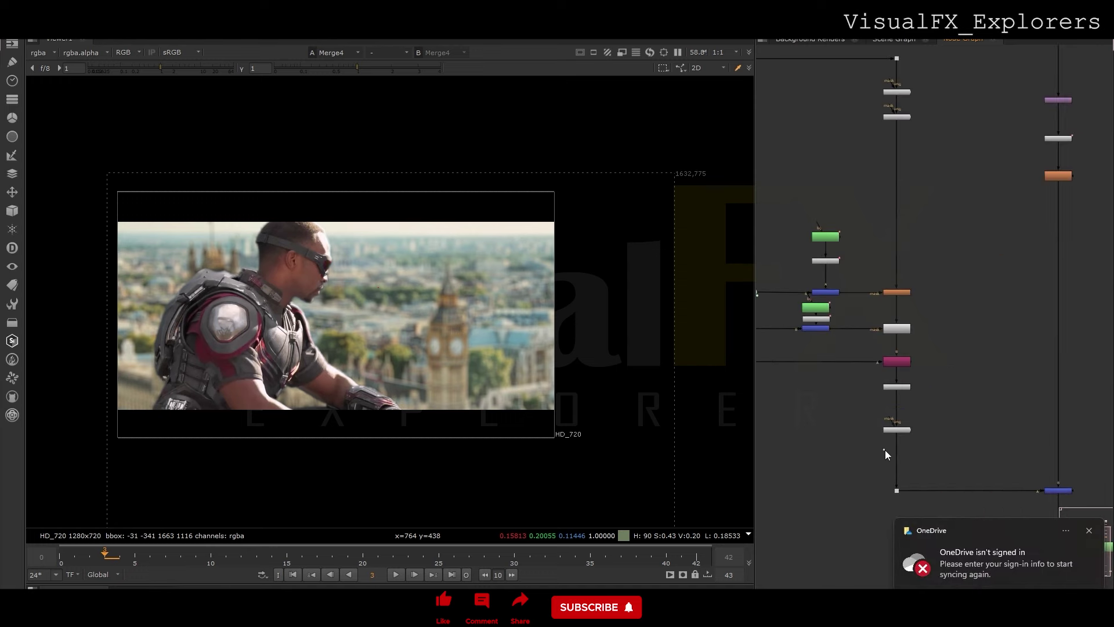
pyautogui.press('g')
pyautogui.moveTo(885, 450); pyautogui.dragTo(896, 459)
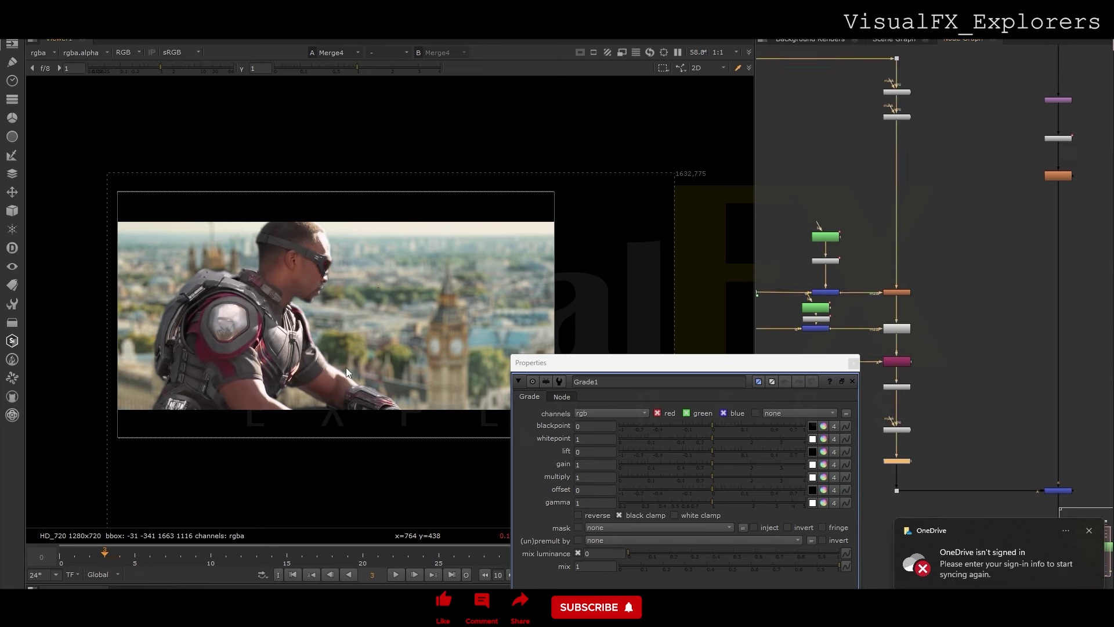
# Match the foreground to the background channel by channel, setting the Grade's gain to red 1.6, green 3 and blue 2.9
pyautogui.press('r')
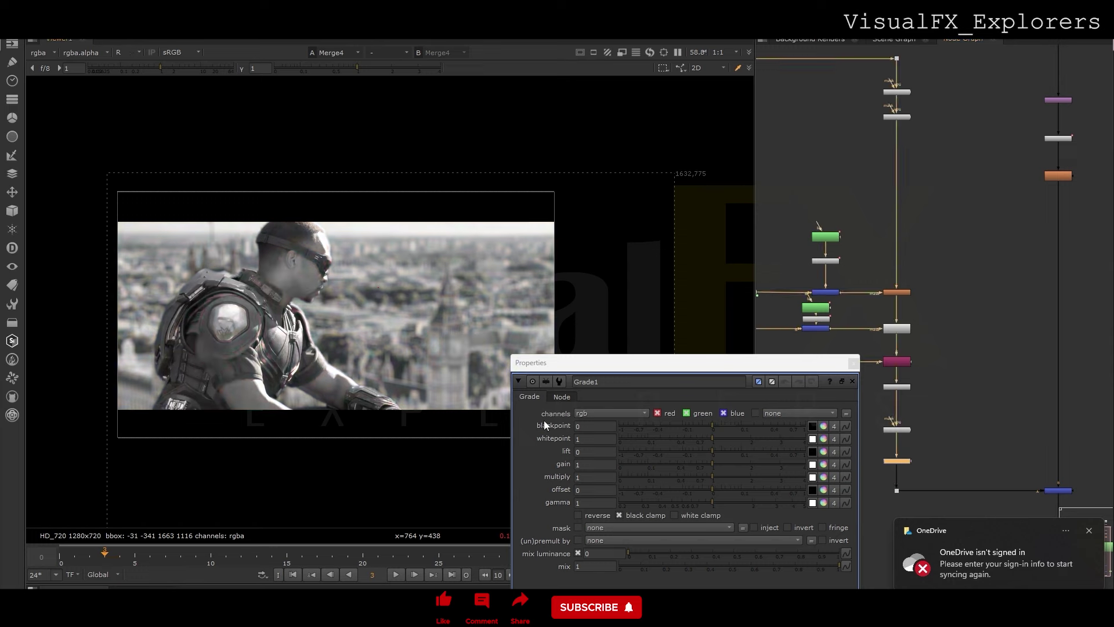
pyautogui.click(823, 464)
pyautogui.moveTo(799, 312); pyautogui.dragTo(840, 329)
pyautogui.press('g')
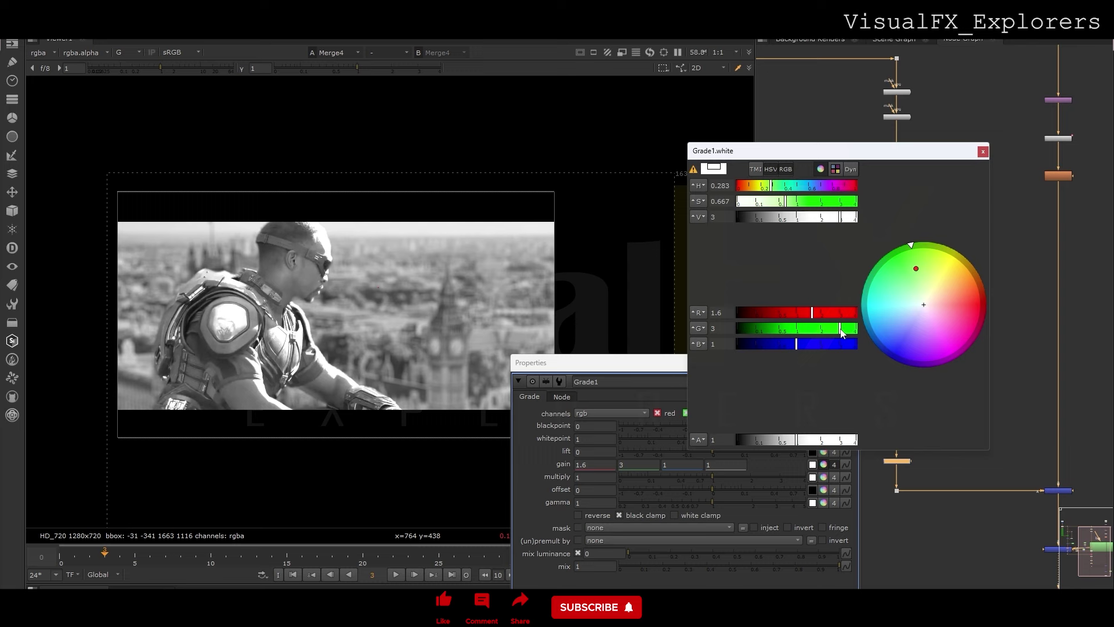
pyautogui.press('b')
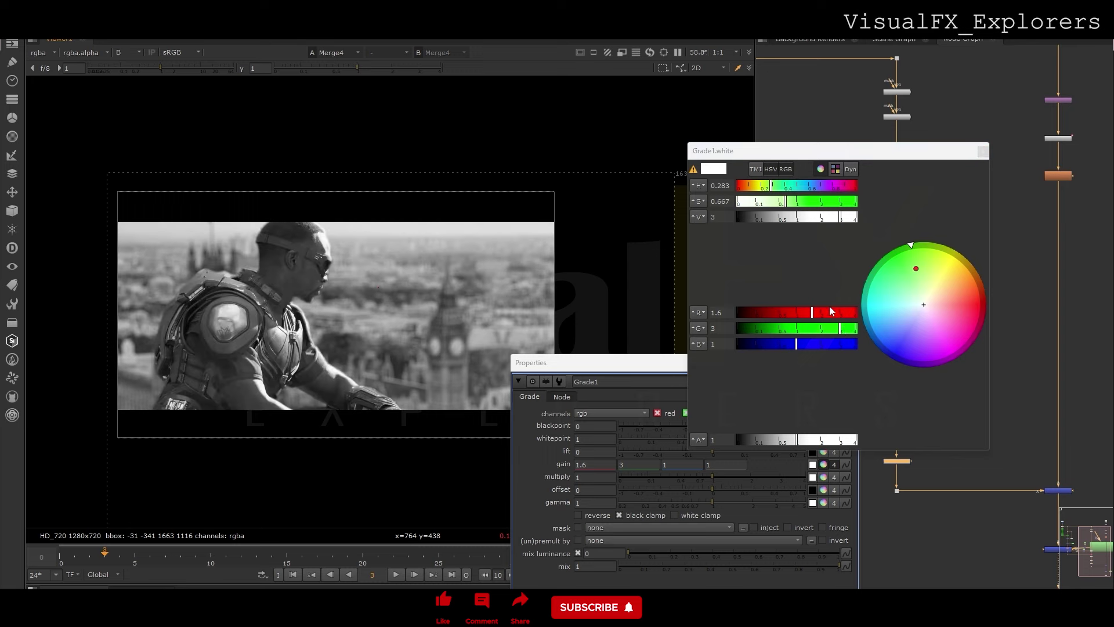
pyautogui.moveTo(796, 344); pyautogui.dragTo(838, 350)
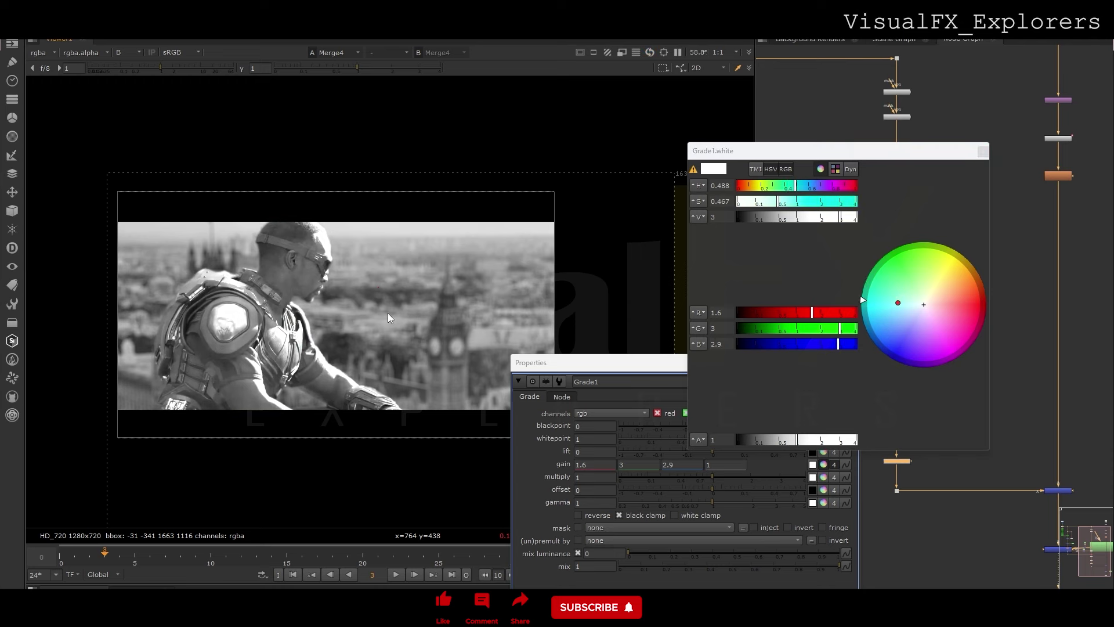
# Return the viewer to full colour, rebalance the foreground Grade's gain to red 1.9145, green 2.1 and blue 1.75, and close its properties
pyautogui.press('b')
pyautogui.moveTo(837, 329)
pyautogui.mouseDown()
pyautogui.moveTo(814, 317)
pyautogui.moveTo(849, 336)
pyautogui.moveTo(825, 329)
pyautogui.moveTo(825, 344)
pyautogui.mouseUp()
pyautogui.click(819, 313)
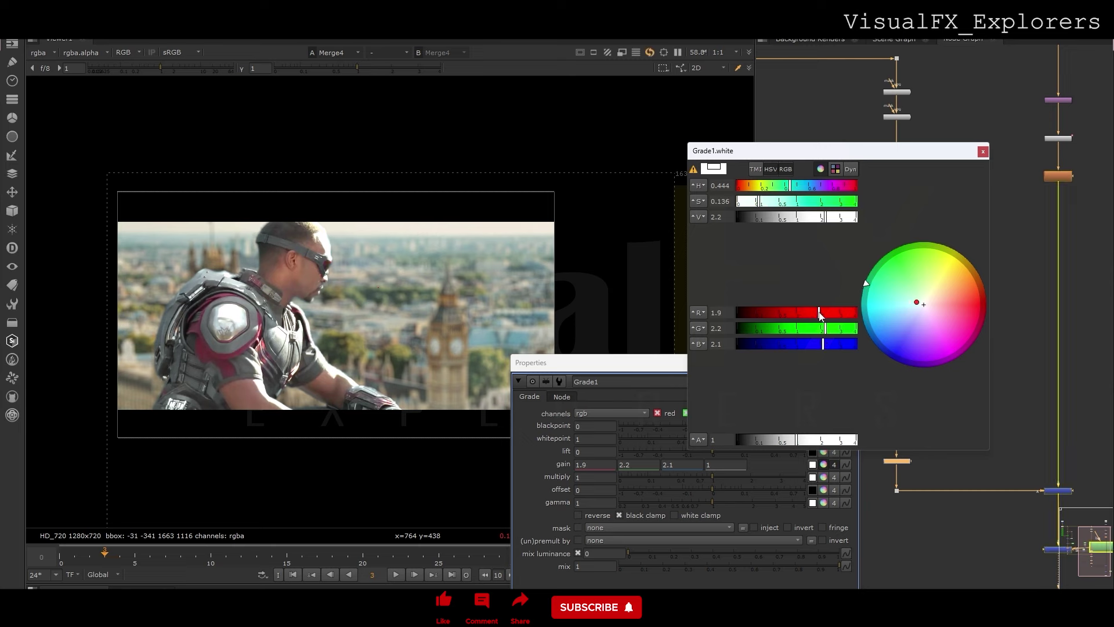
pyautogui.moveTo(820, 314); pyautogui.dragTo(821, 330)
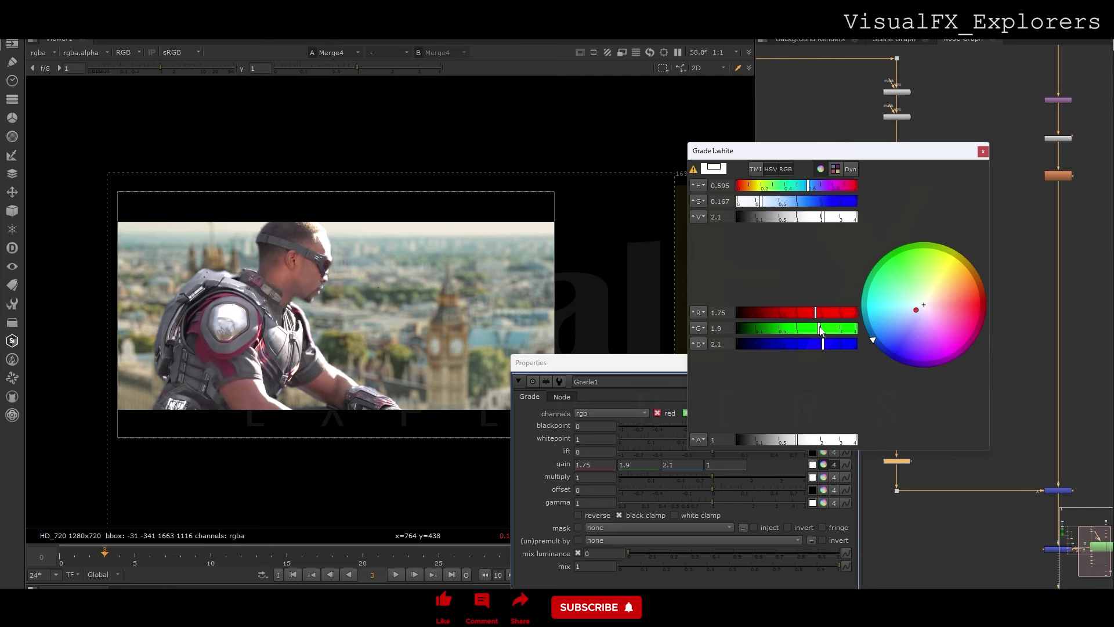
pyautogui.moveTo(800, 189); pyautogui.dragTo(768, 191)
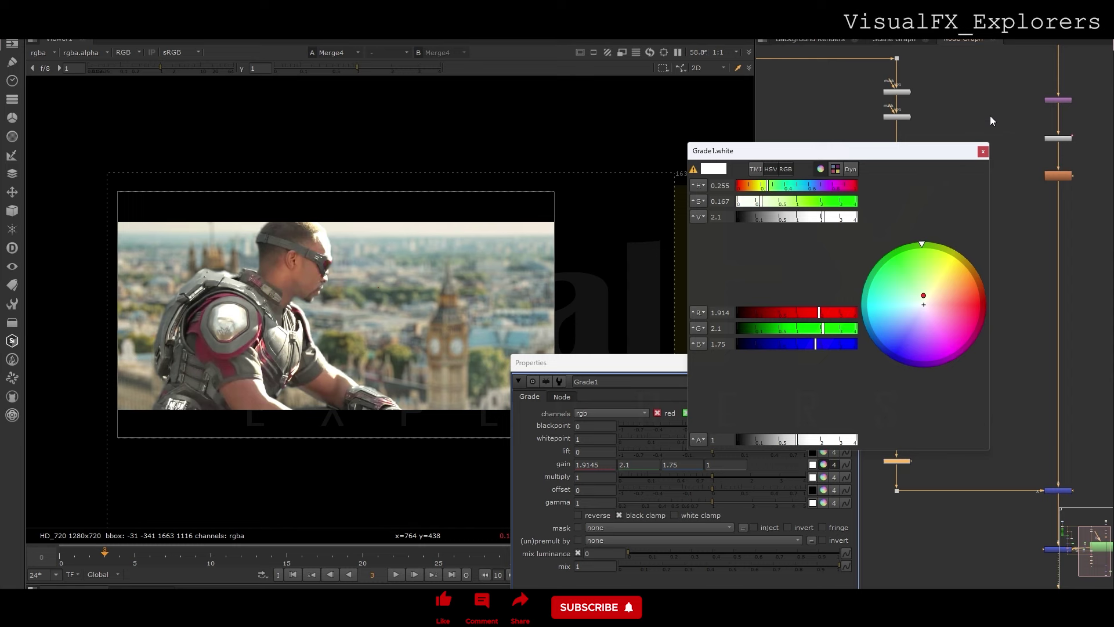
pyautogui.click(985, 150)
pyautogui.click(853, 361)
pyautogui.press('f')
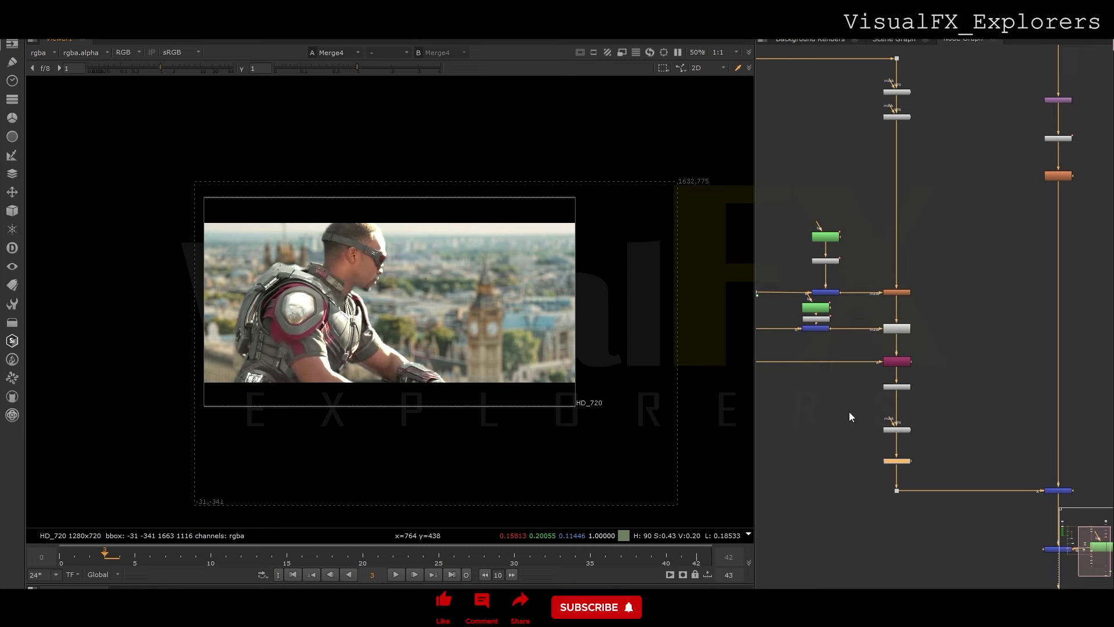
# Insert a Crop node between the final Merge and the Viewer, keeping the 1280 by 720 format box, and close its properties
pyautogui.moveTo(1065, 580); pyautogui.dragTo(986, 437, button='middle')
pyautogui.scroll(2, 986, 441)
pyautogui.click(948, 412)
pyautogui.press('Tab')
pyautogui.write('cro')
pyautogui.click(887, 419)
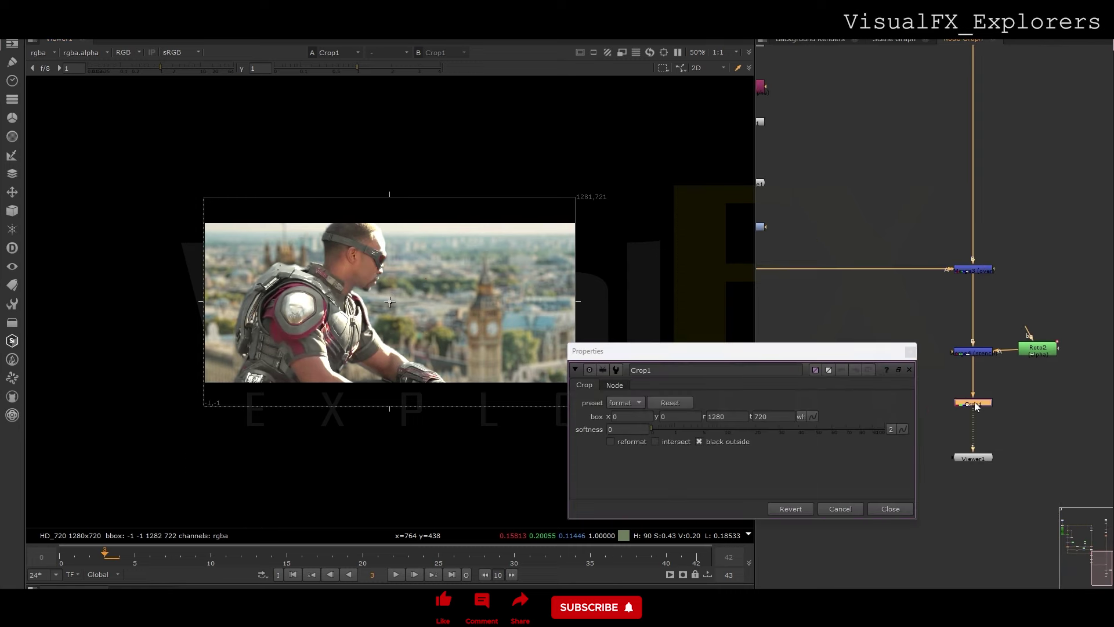
pyautogui.click(910, 353)
# Play the finished composite from frame 0 to review it
pyautogui.click(64, 550)
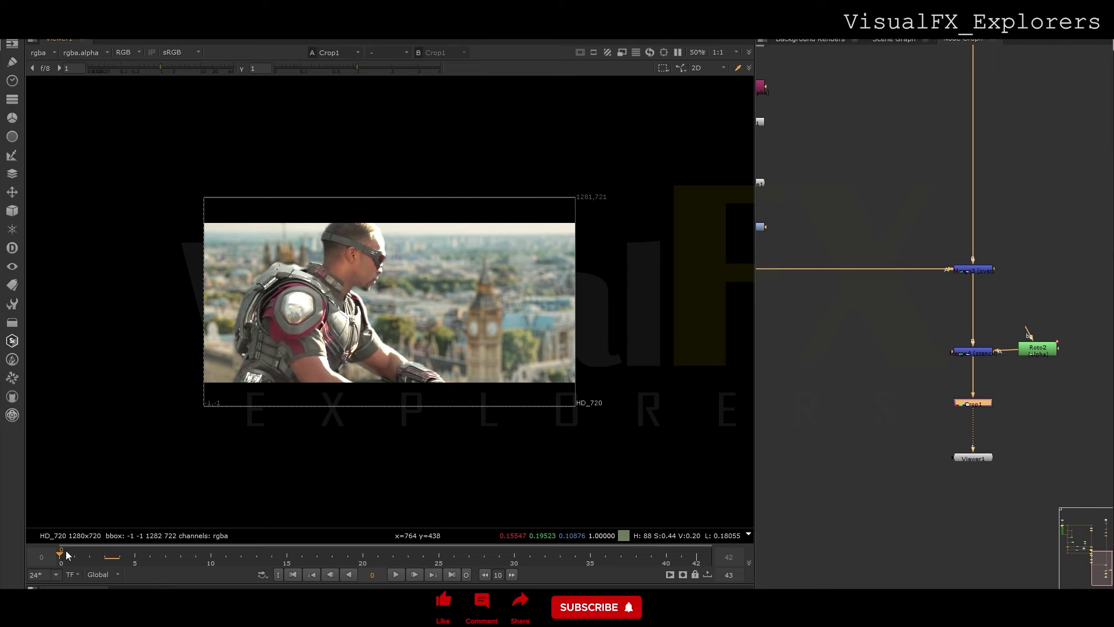
pyautogui.click(401, 576)
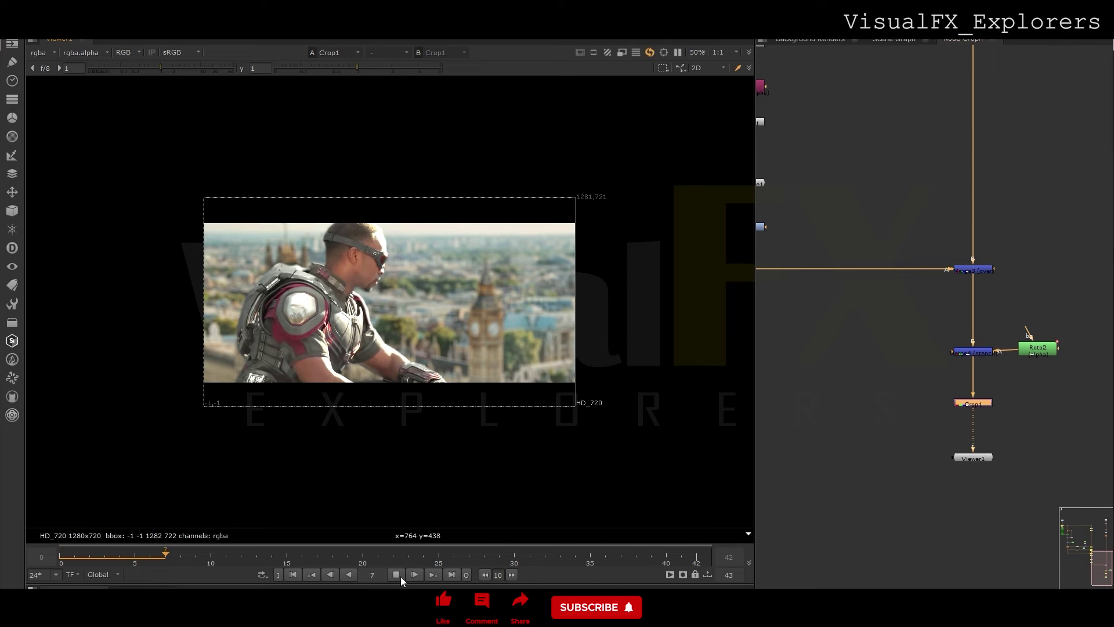